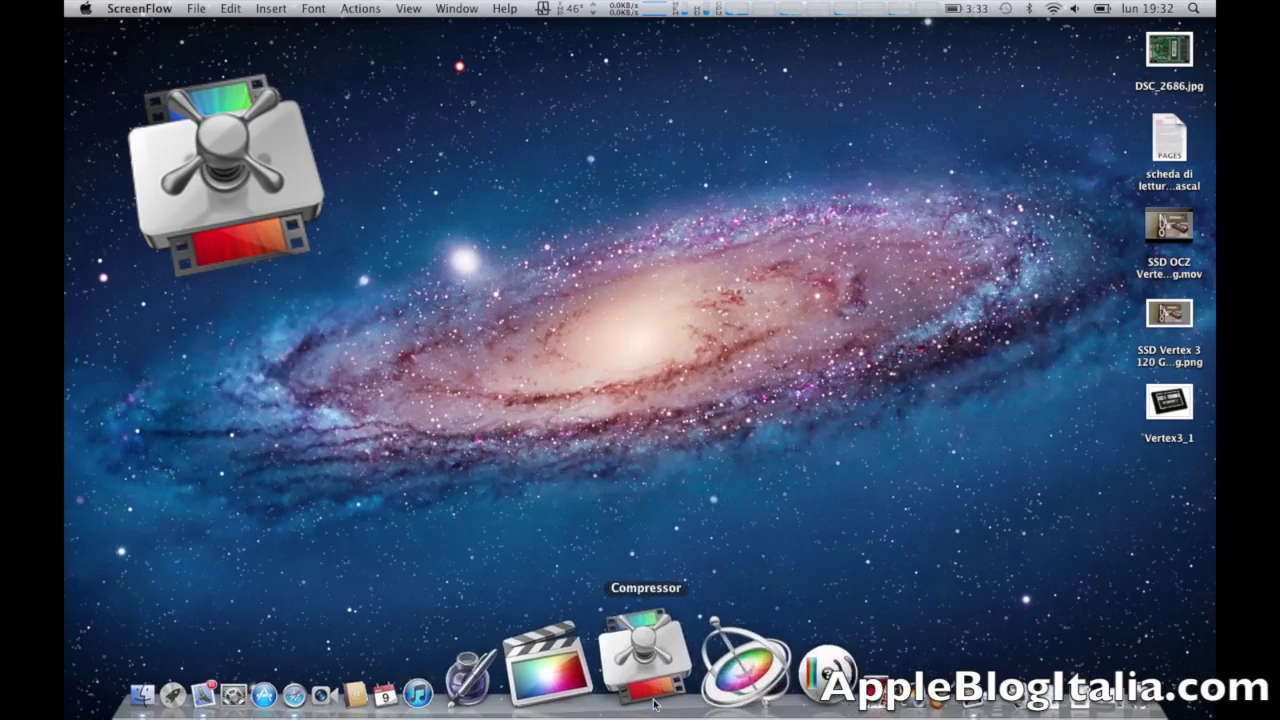
Launch Compressor from the Dock and cancel the template chooser, leaving an empty Untitled batch.
left_click(654, 677)
left_click(518, 284)
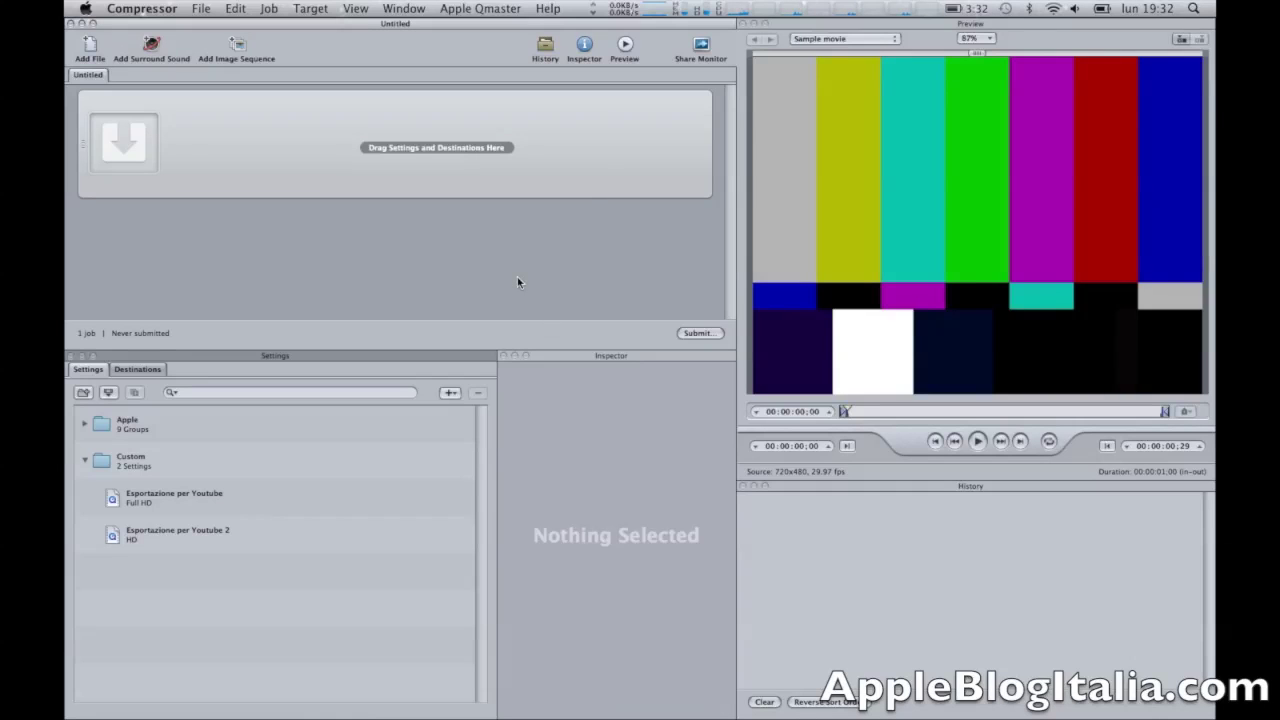
left_click(88, 461)
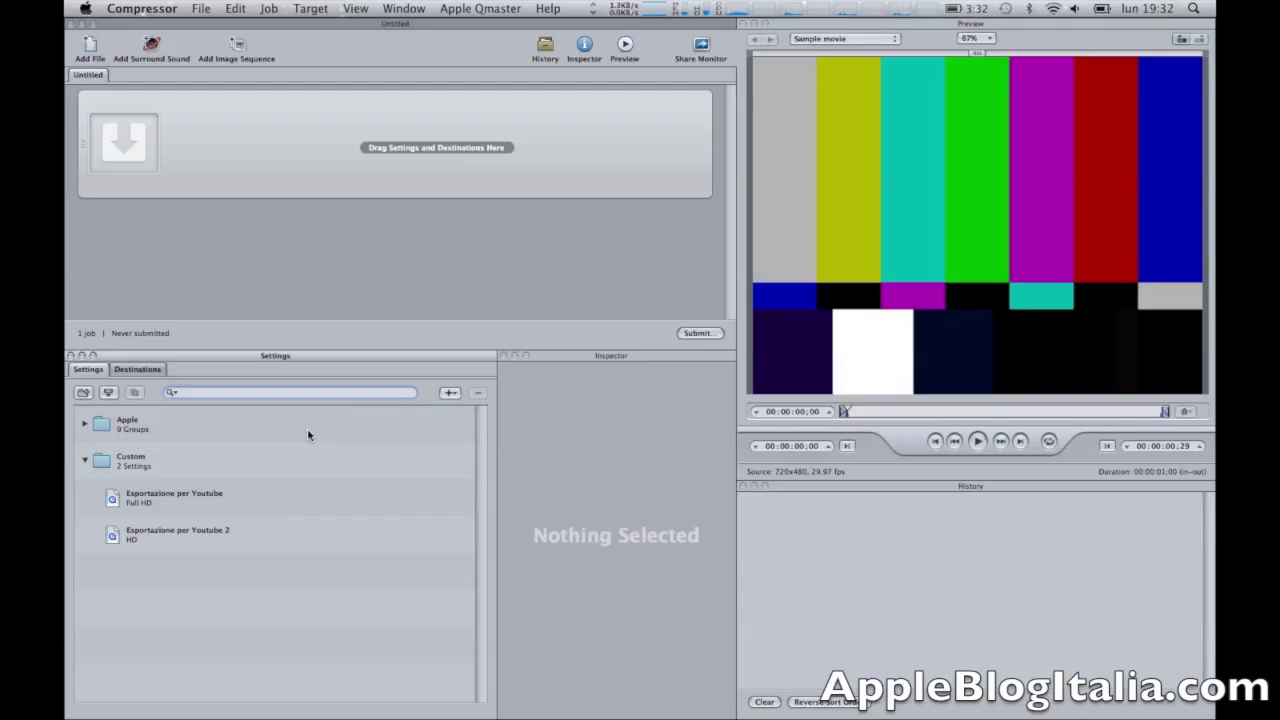
left_click(452, 394)
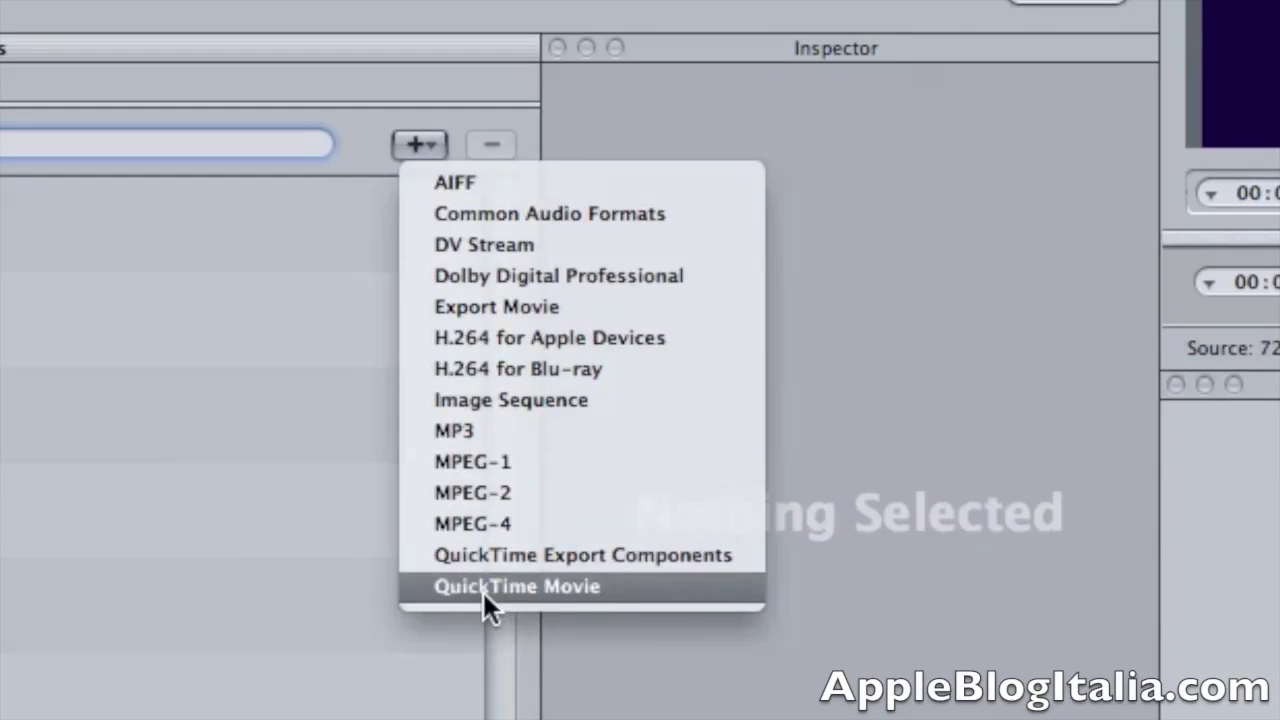
Add a QuickTime Movie setting, compare the existing Youtube presets, then reselect the new Untitled setting.
left_click(550, 587)
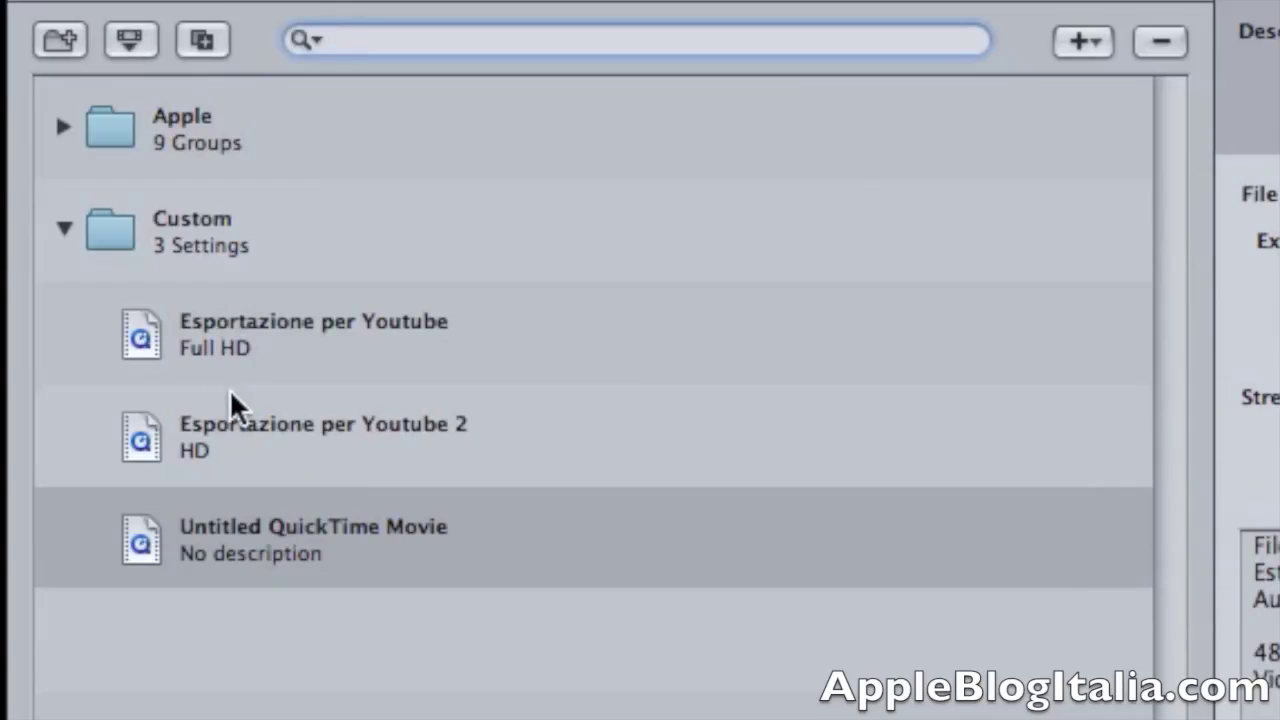
left_click(274, 304)
left_click(265, 437)
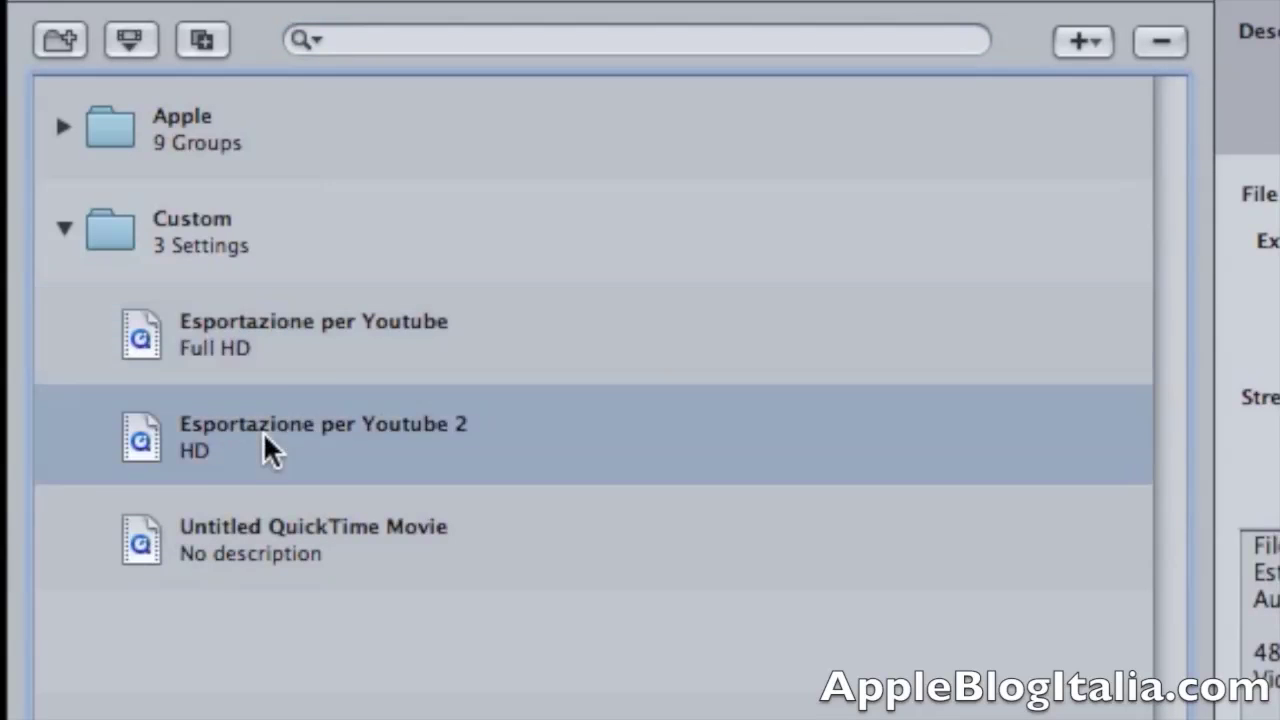
left_click(288, 328)
left_click(288, 418)
left_click(256, 335)
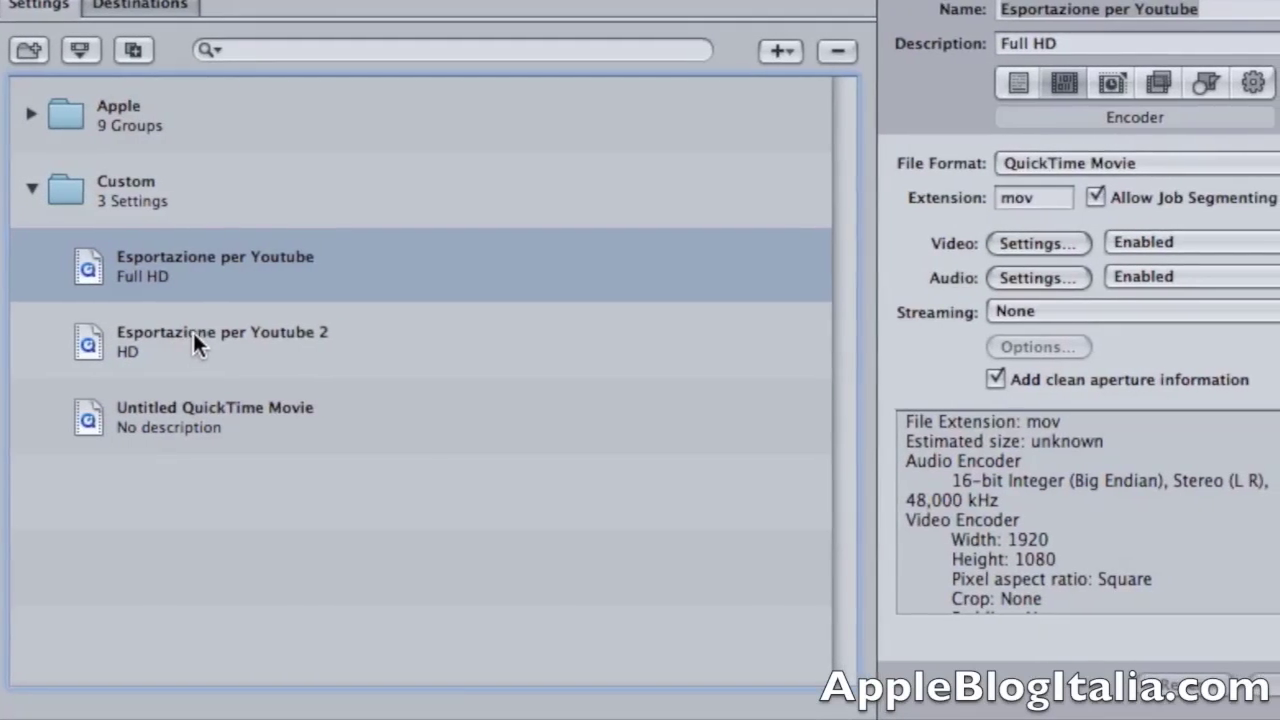
left_click(172, 420)
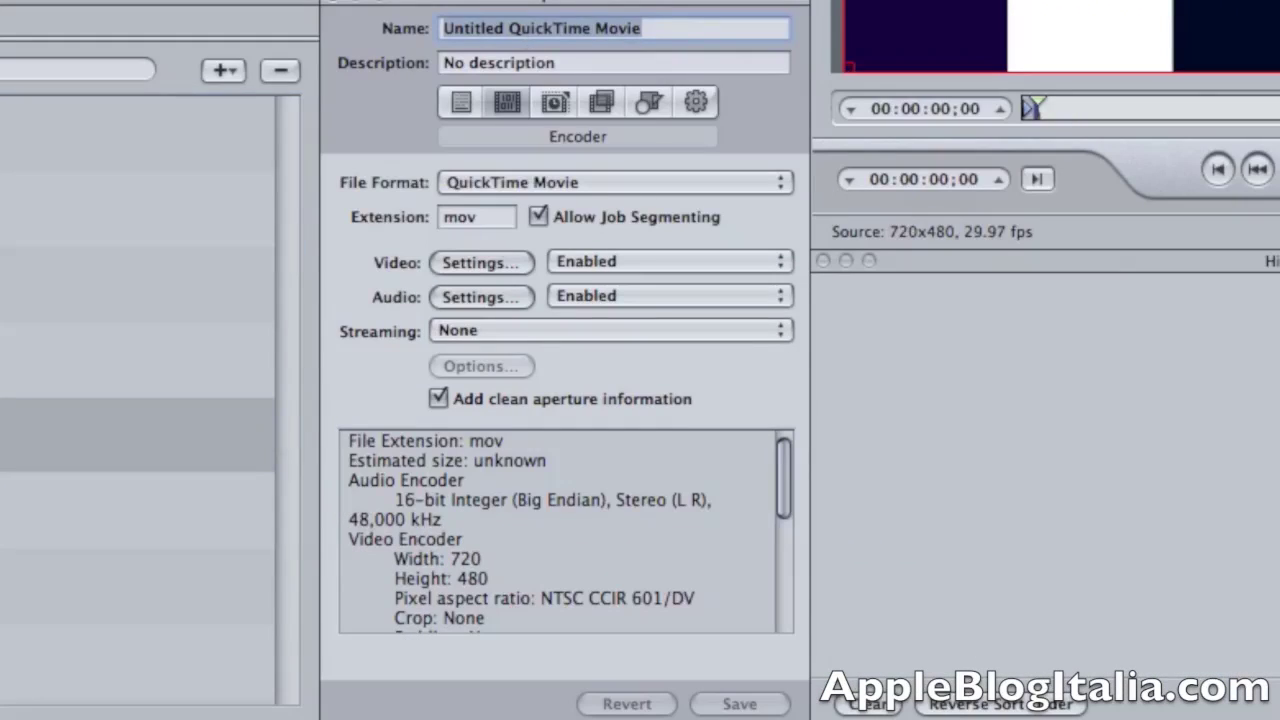
left_click(137, 435)
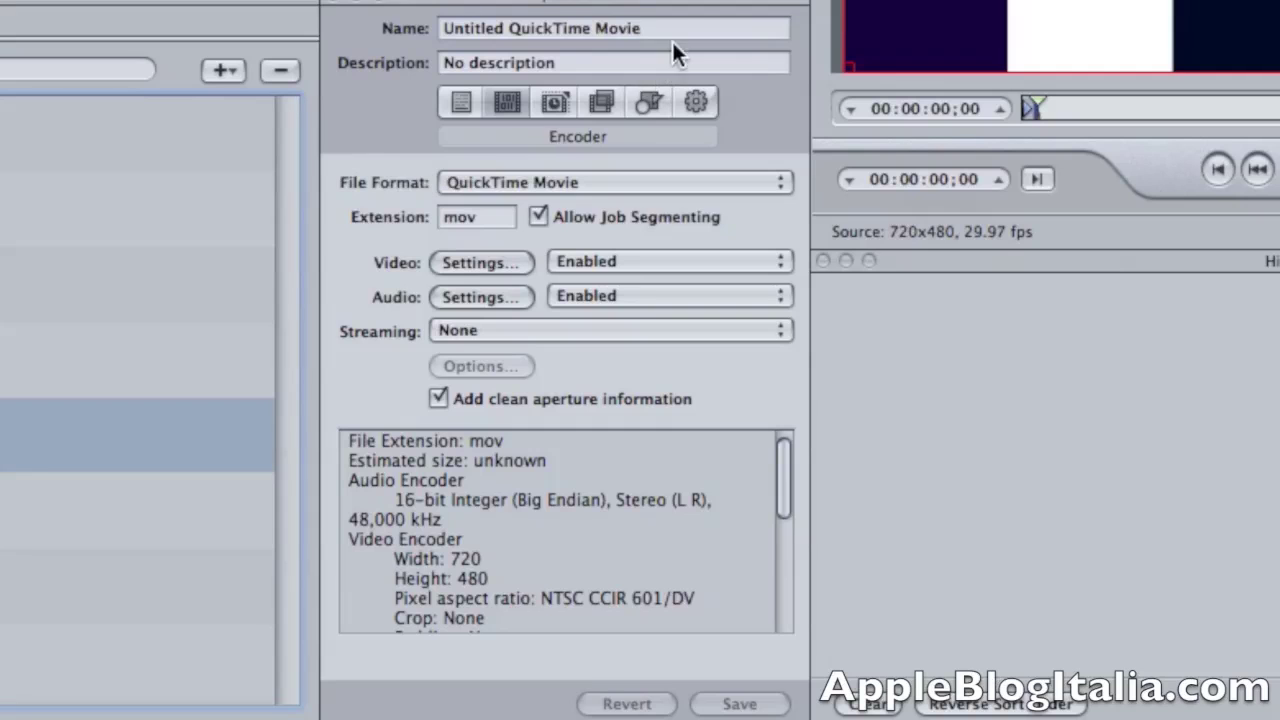
Name the setting 'Youtube - Prova' and give it the description 'HD'.
left_click_drag(660, 28, 426, 28)
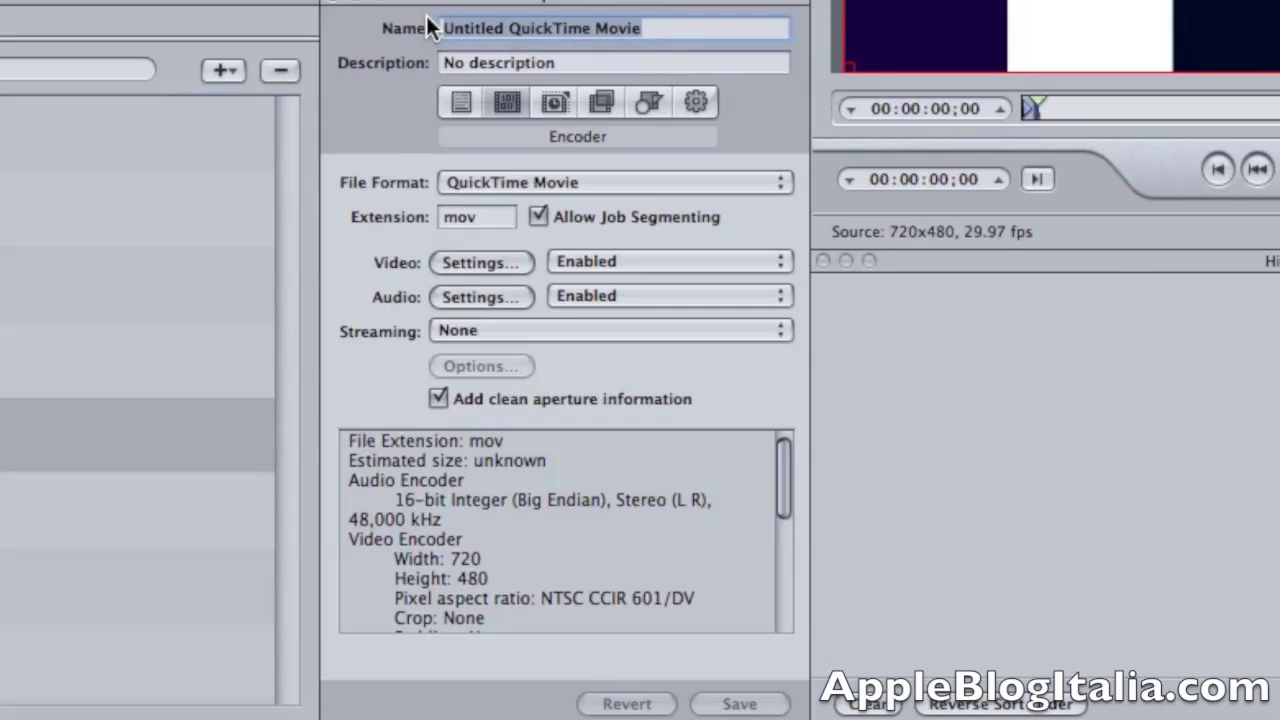
type("Yout")
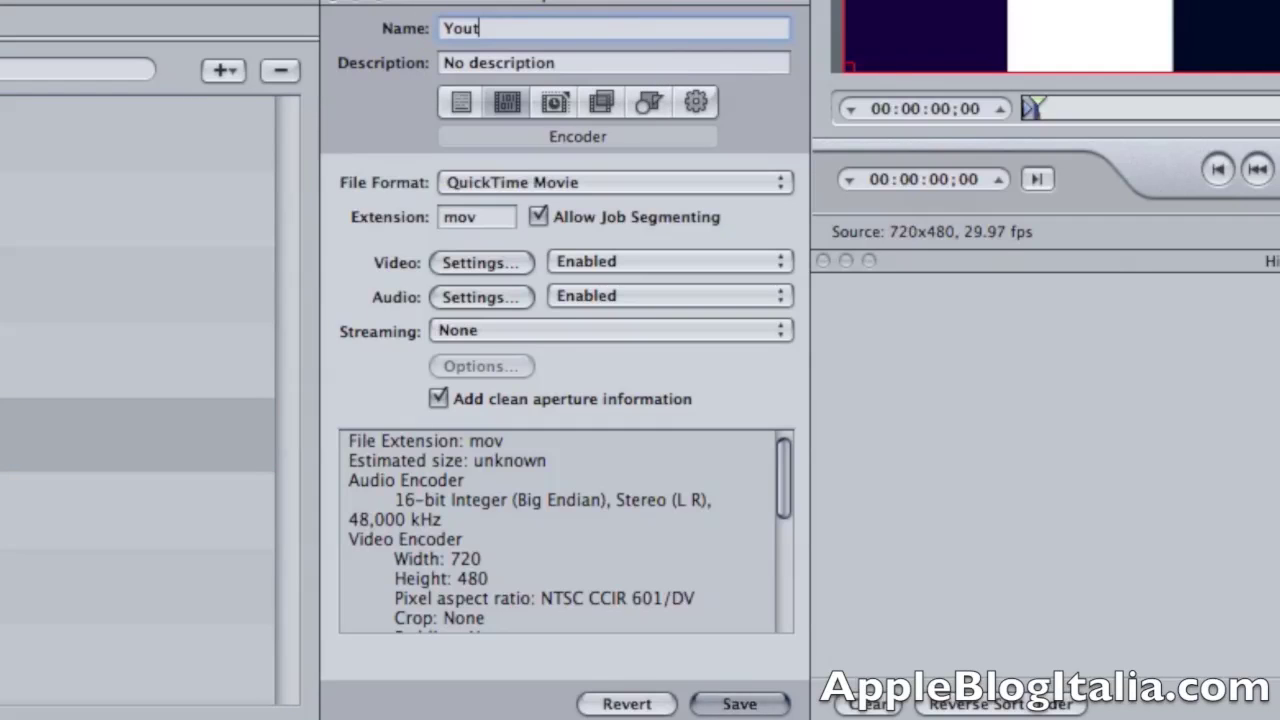
type("ube")
type(" - ")
type("POK")
key("BackSpace")
key("BackSpace")
type("rova")
left_click_drag(566, 62, 439, 62)
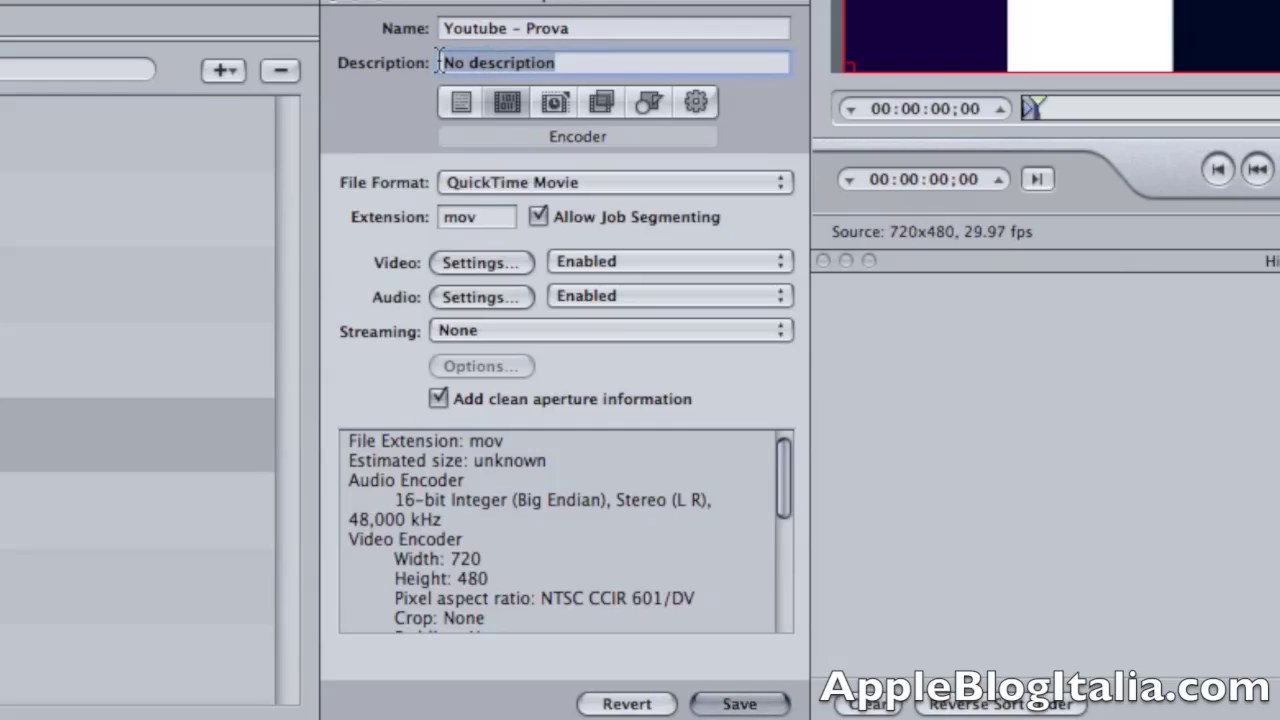
type("HD")
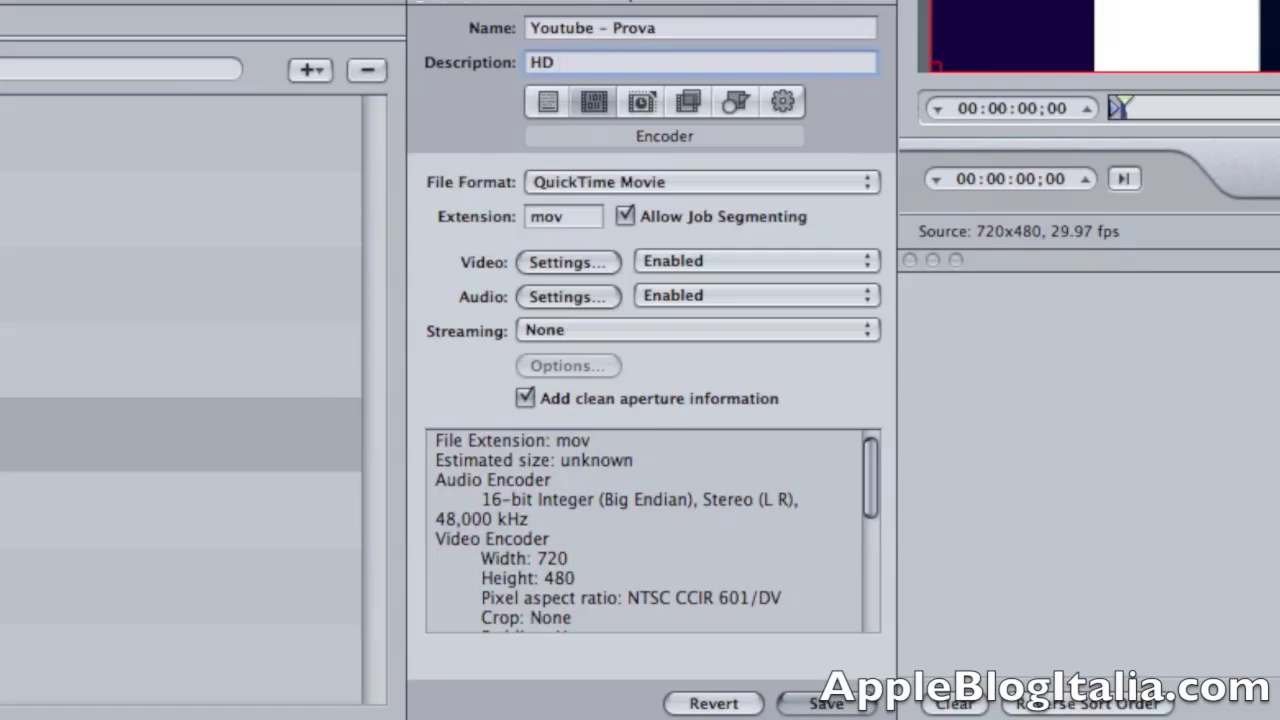
Keep QuickTime Movie as the setting's file format.
left_click(596, 181)
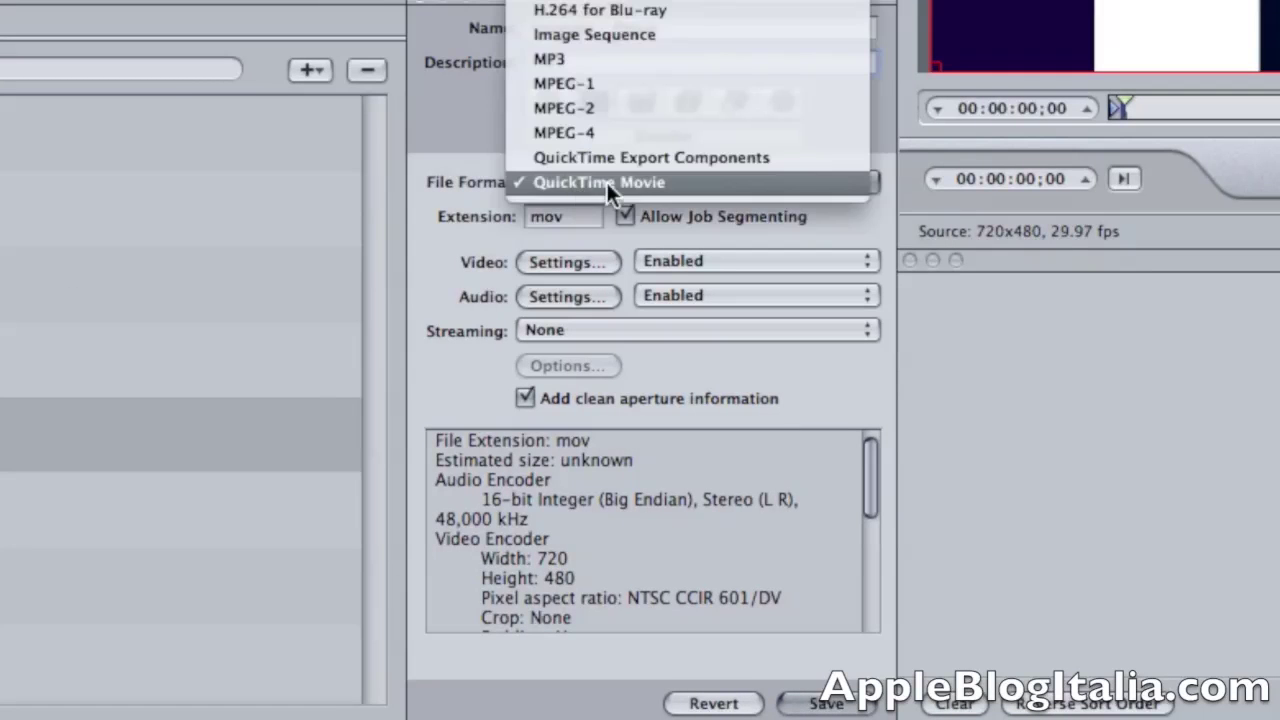
left_click(605, 174)
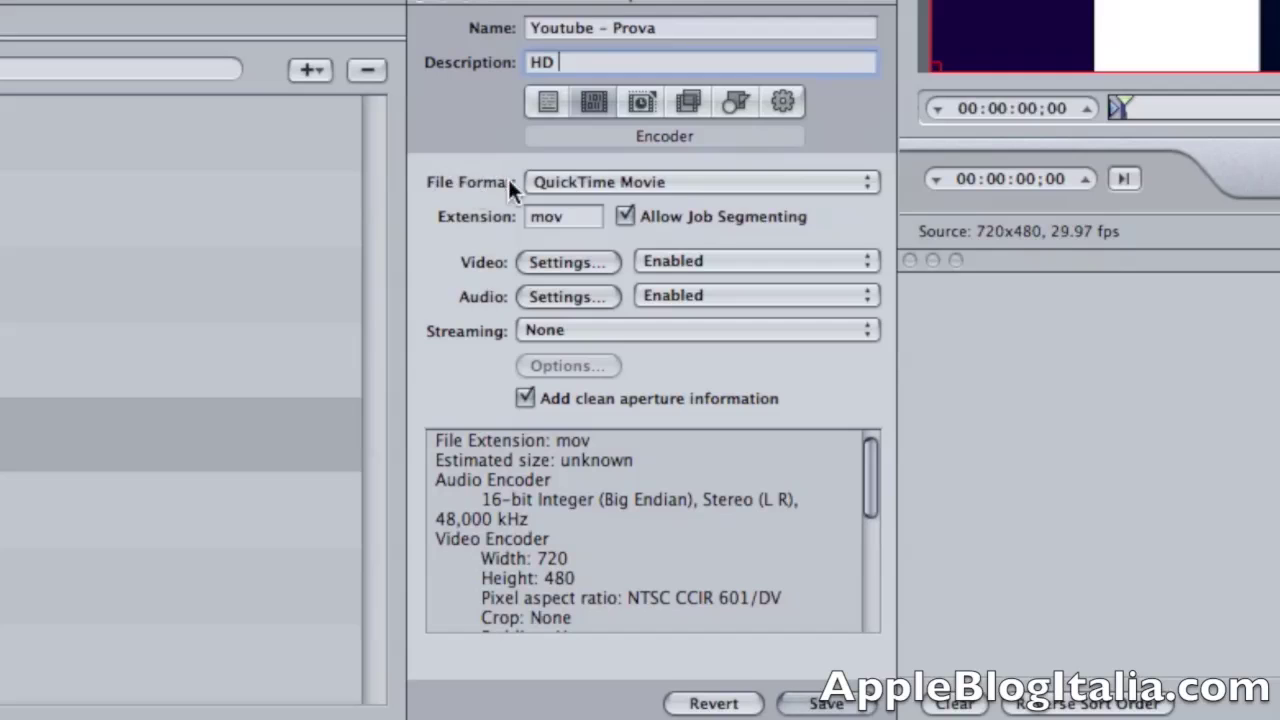
left_click(587, 179)
left_click(586, 176)
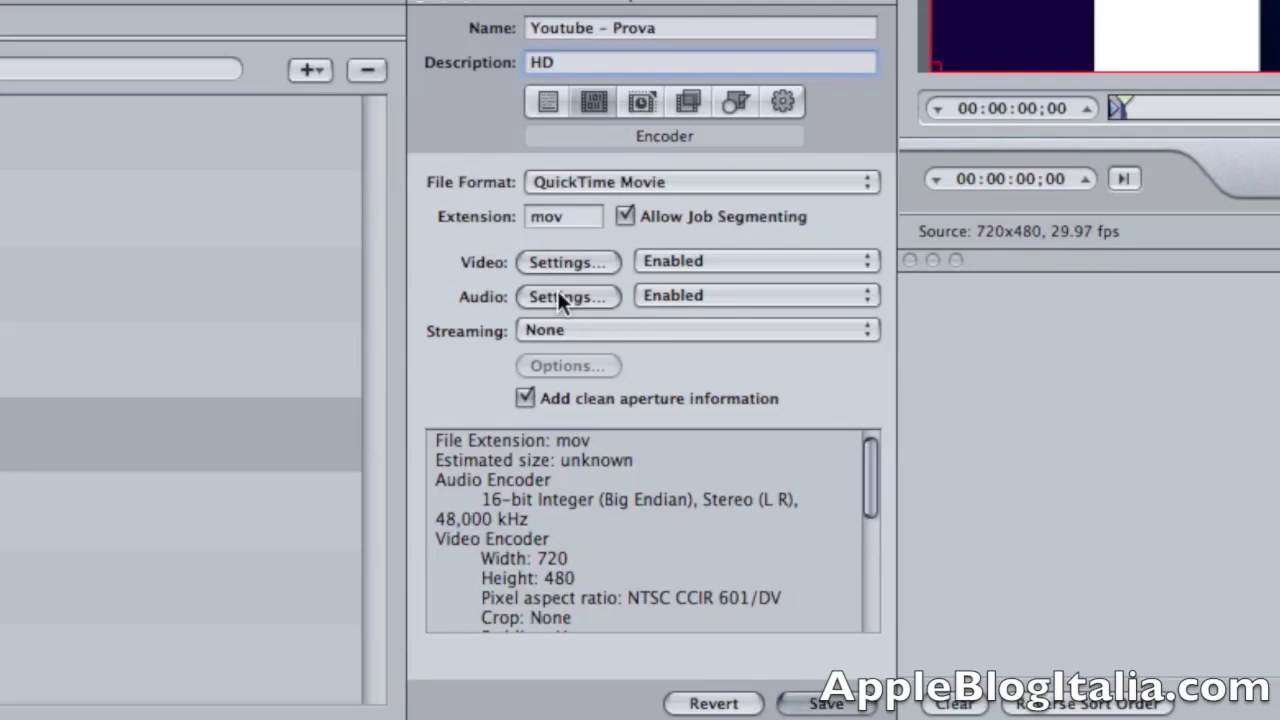
Set the video codec to H.264 with single-pass encoding.
left_click(583, 261)
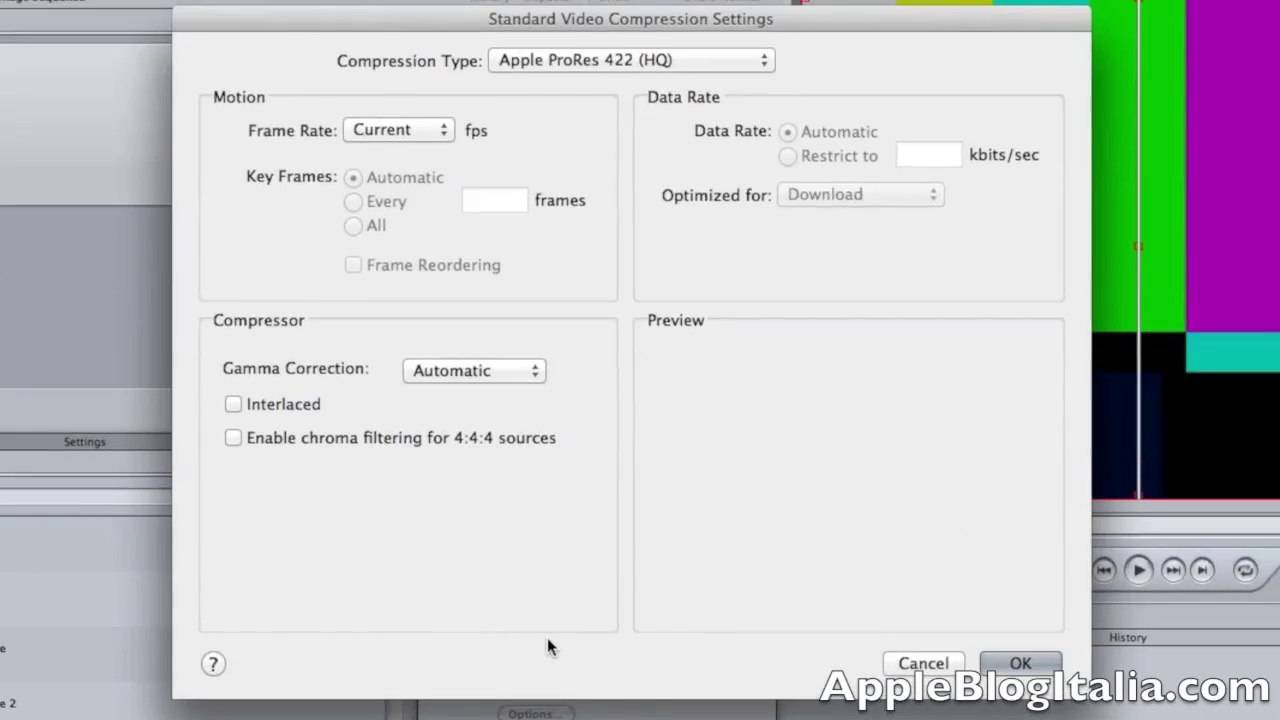
left_click(529, 60)
left_click(581, 387)
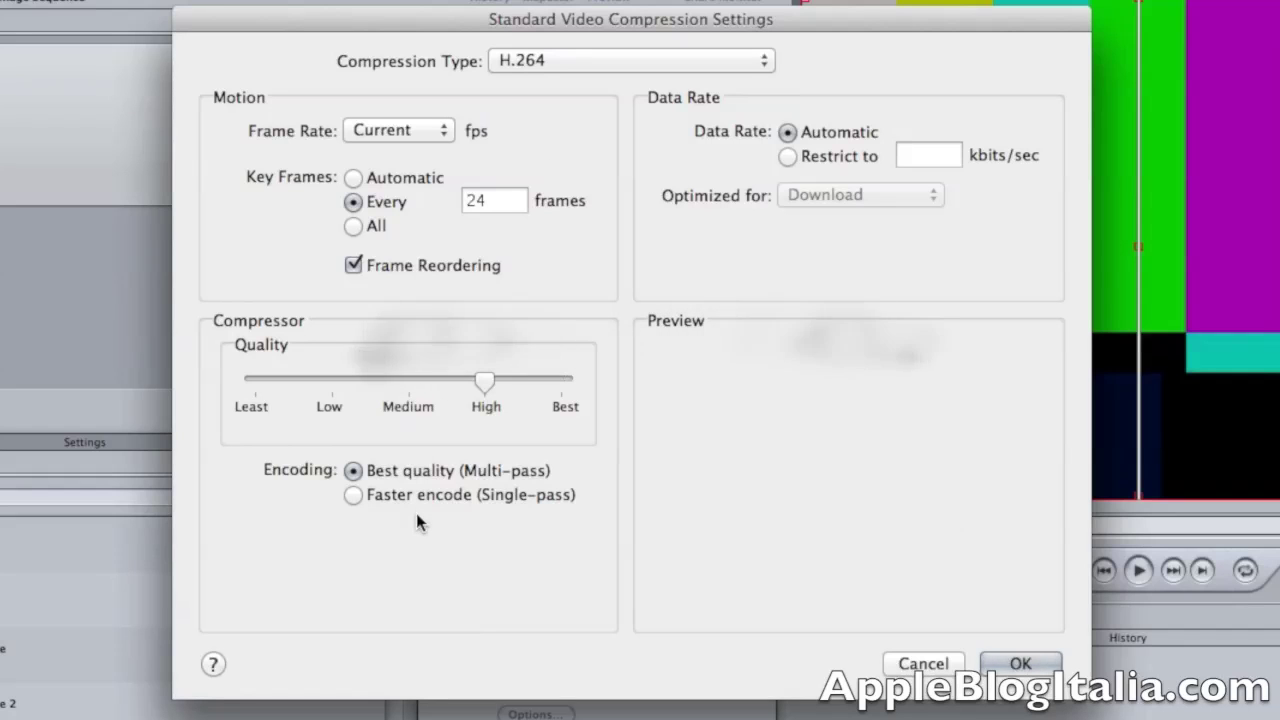
left_click(353, 495)
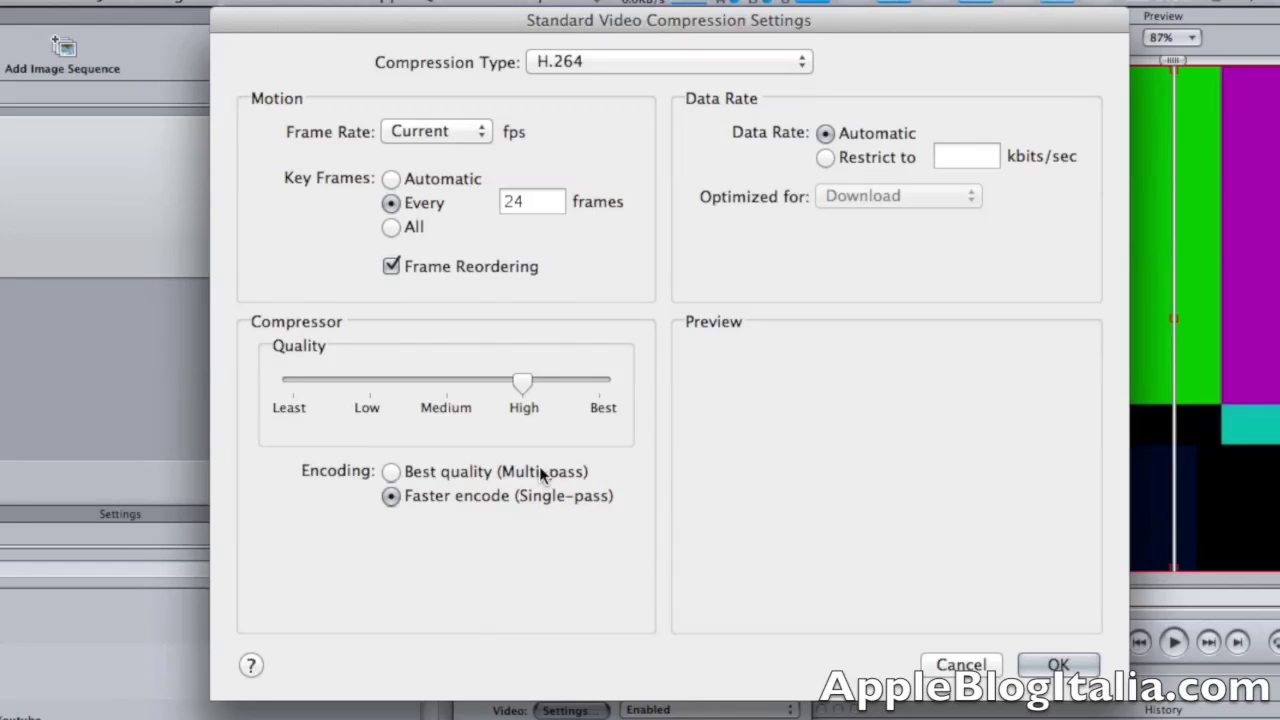
left_click(392, 471)
left_click(395, 498)
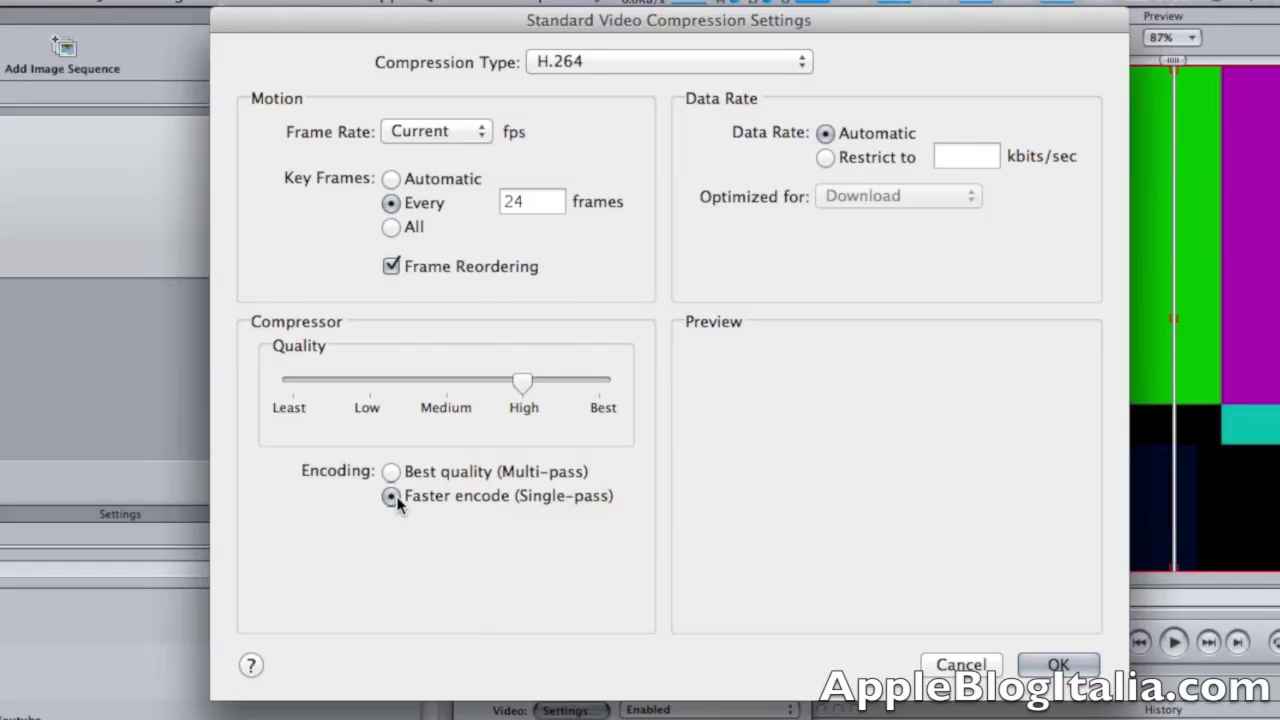
left_click(391, 471)
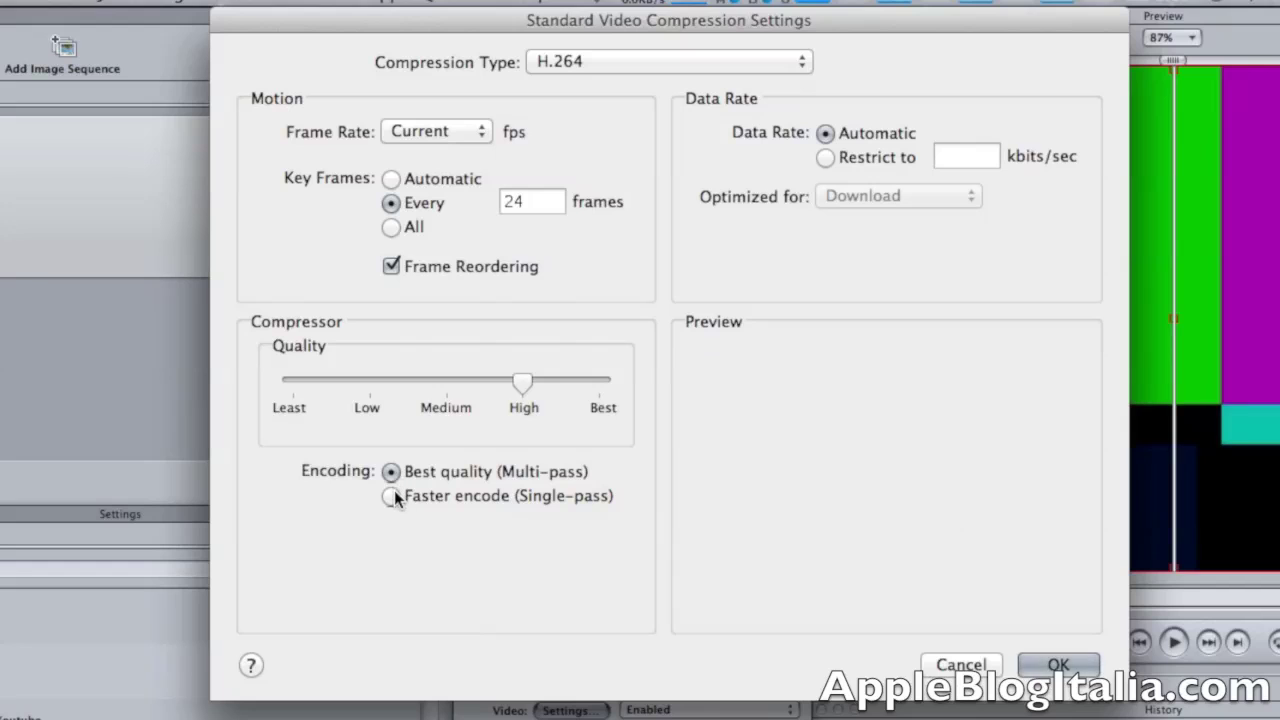
left_click(393, 496)
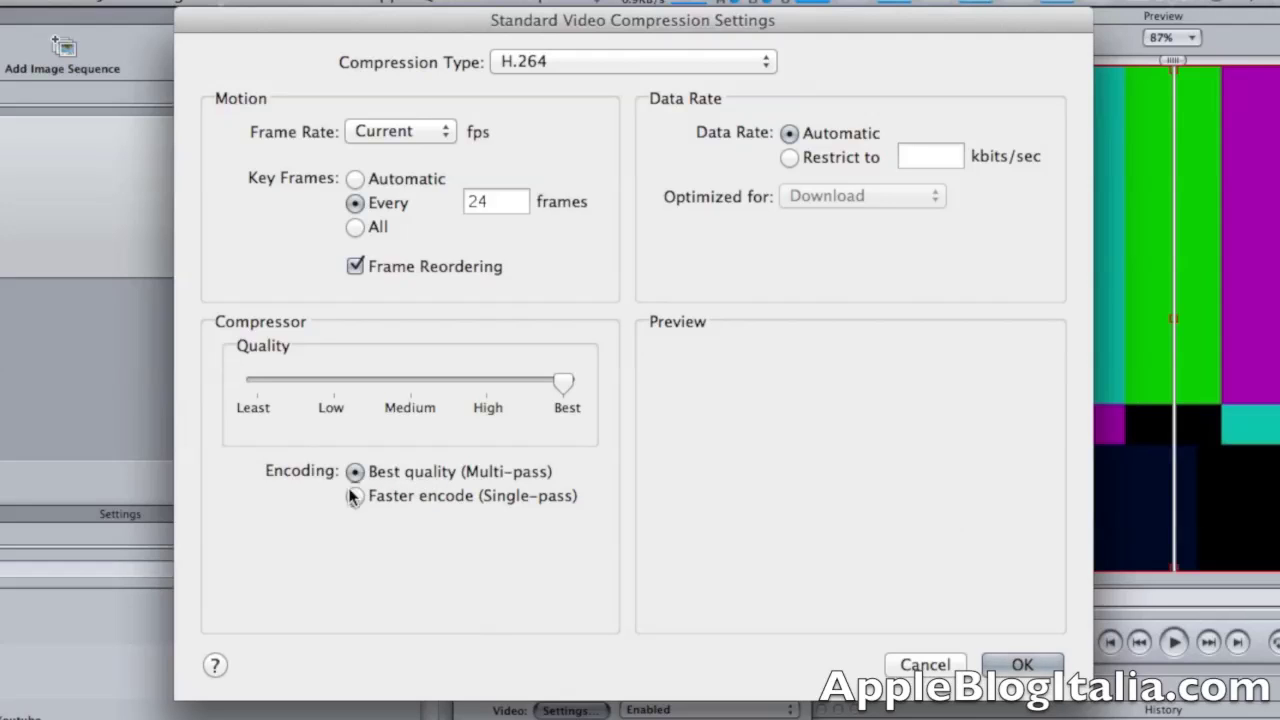
left_click(356, 496)
Set the frame rate to 30 fps and apply the video compression settings.
left_click(443, 132)
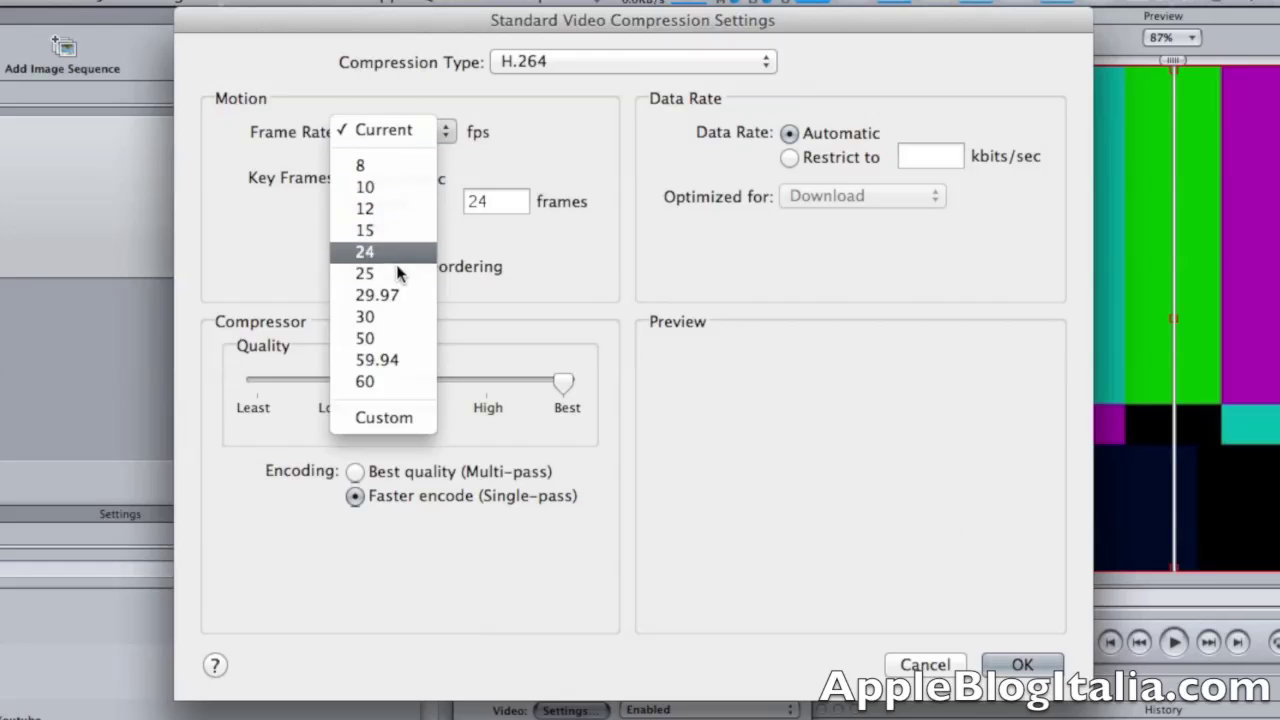
left_click(388, 320)
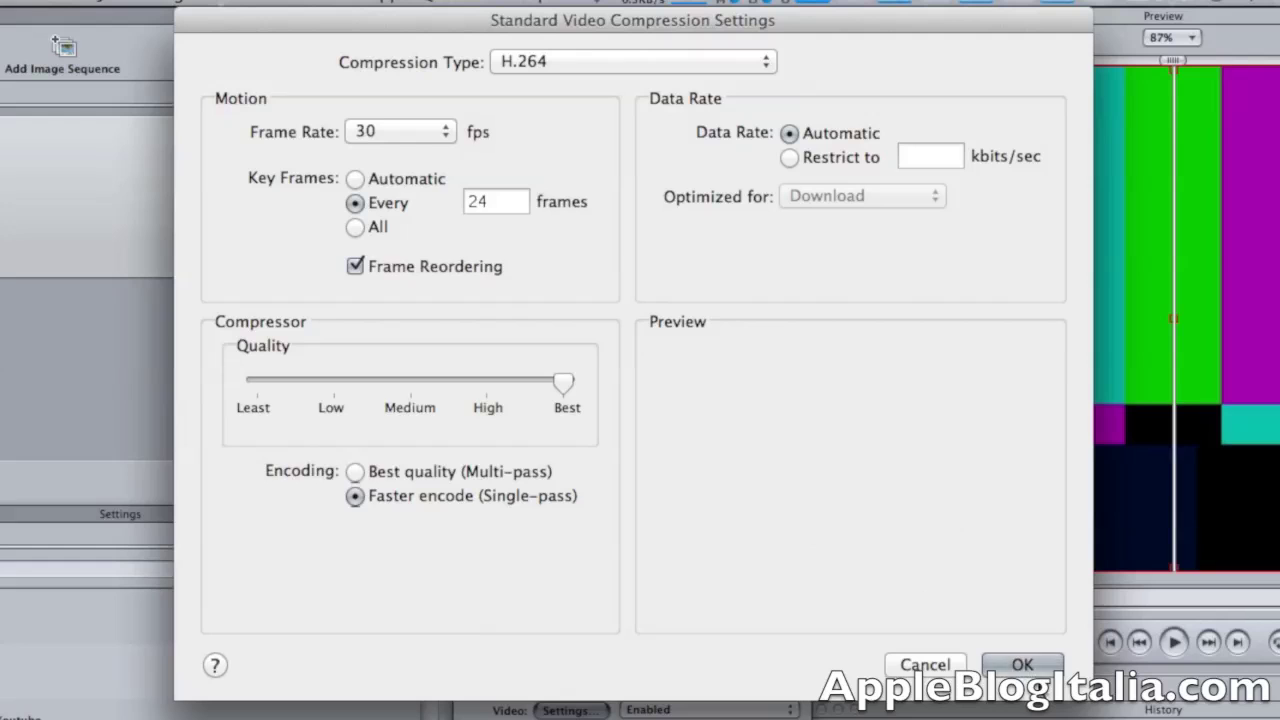
left_click(1022, 666)
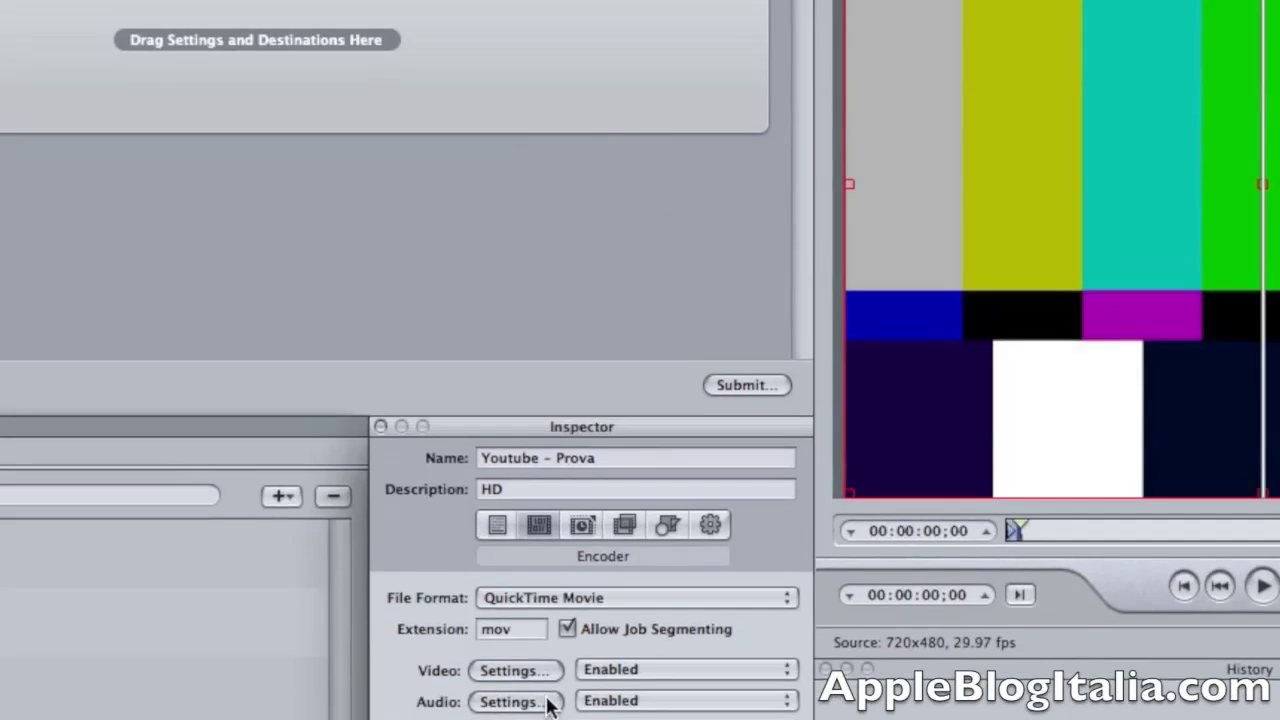
Keep Linear PCM audio in Stereo (L R) at 48.000 kHz, set render quality to Best, and apply.
left_click(574, 505)
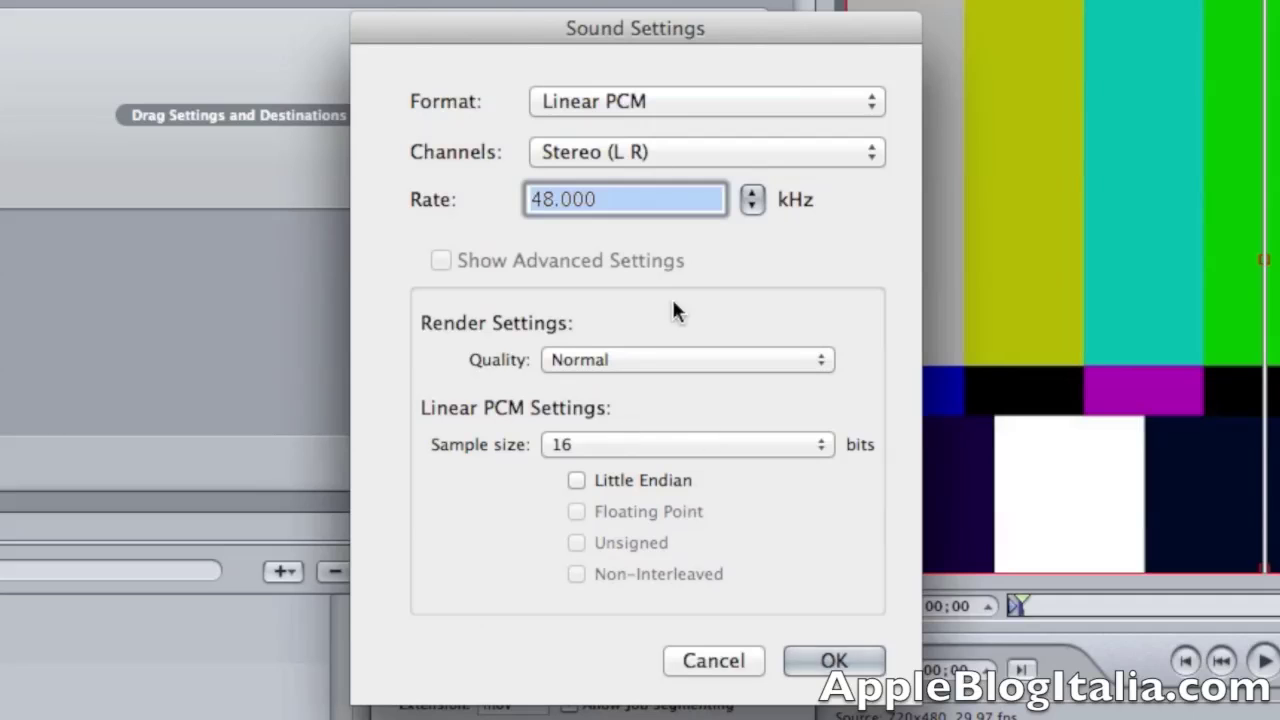
left_click(638, 148)
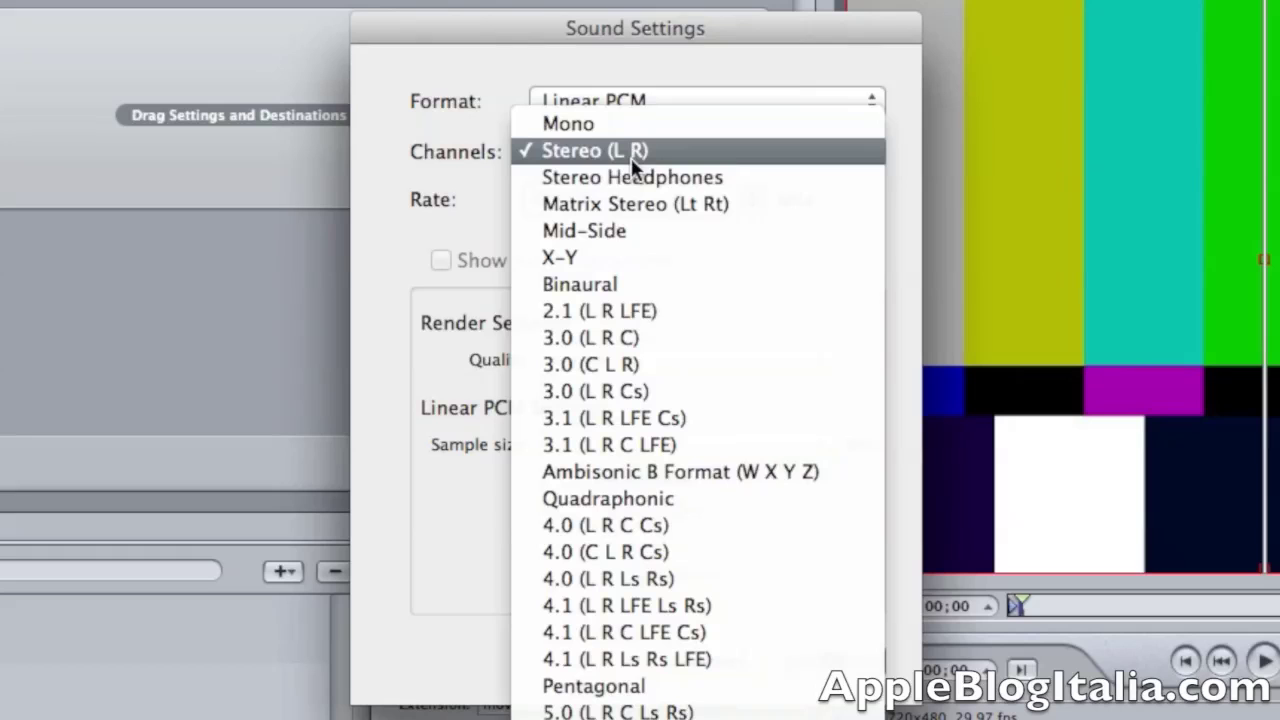
left_click(592, 150)
left_click(599, 150)
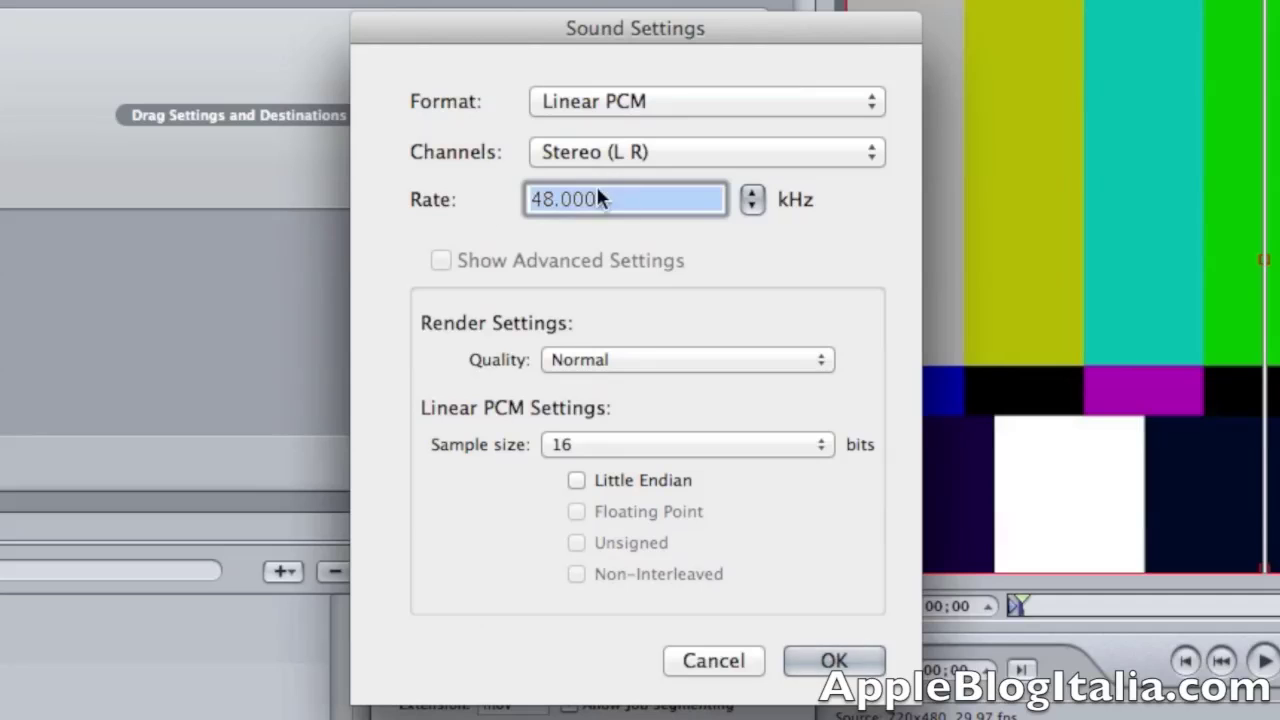
left_click(644, 198)
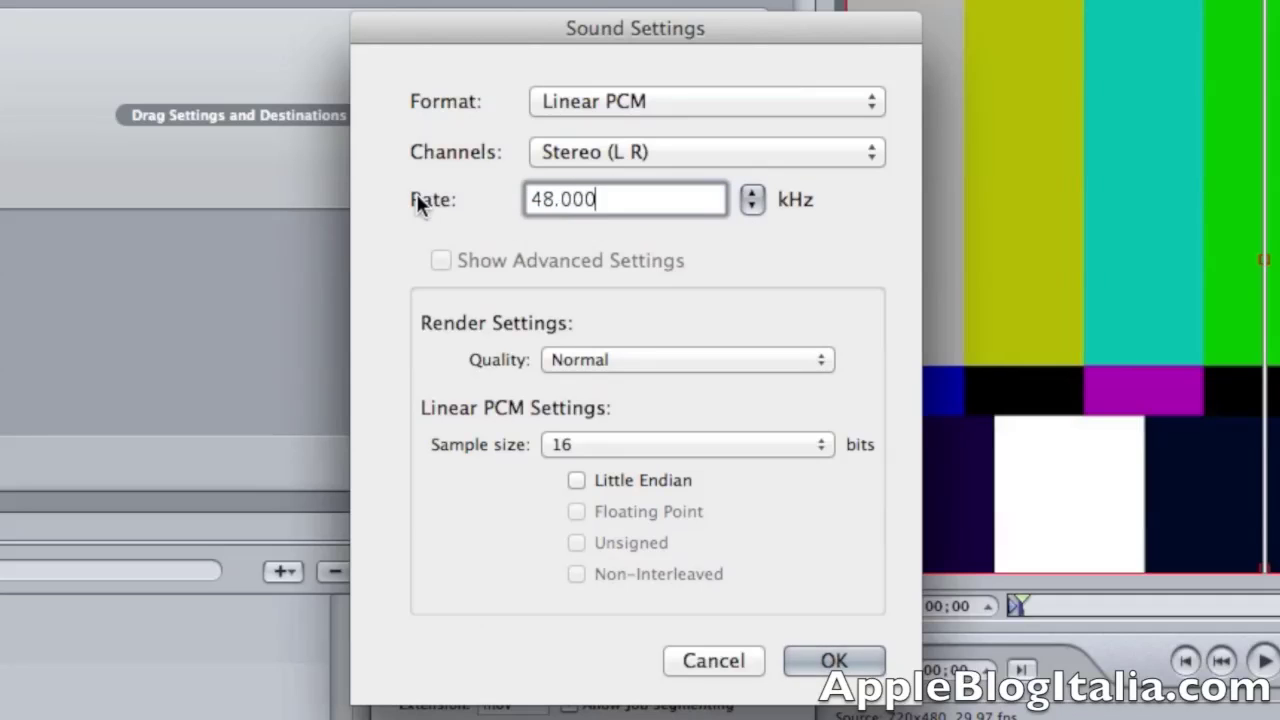
left_click(576, 358)
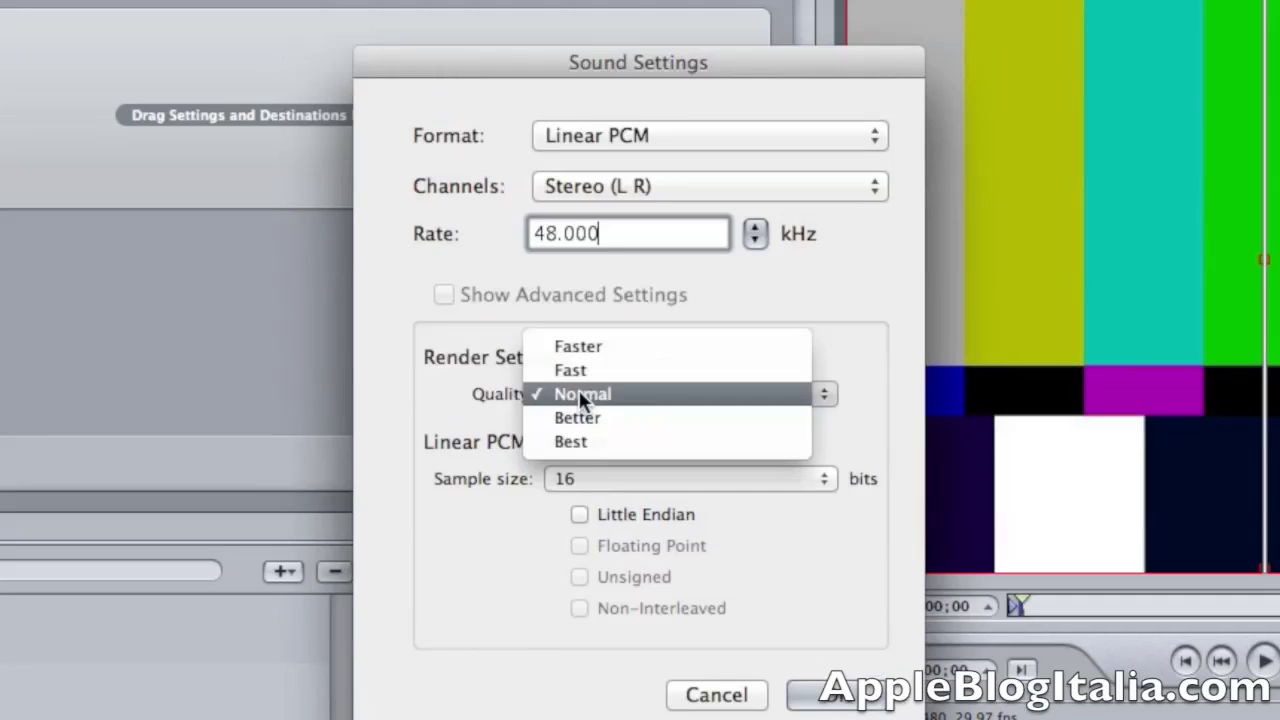
left_click(597, 446)
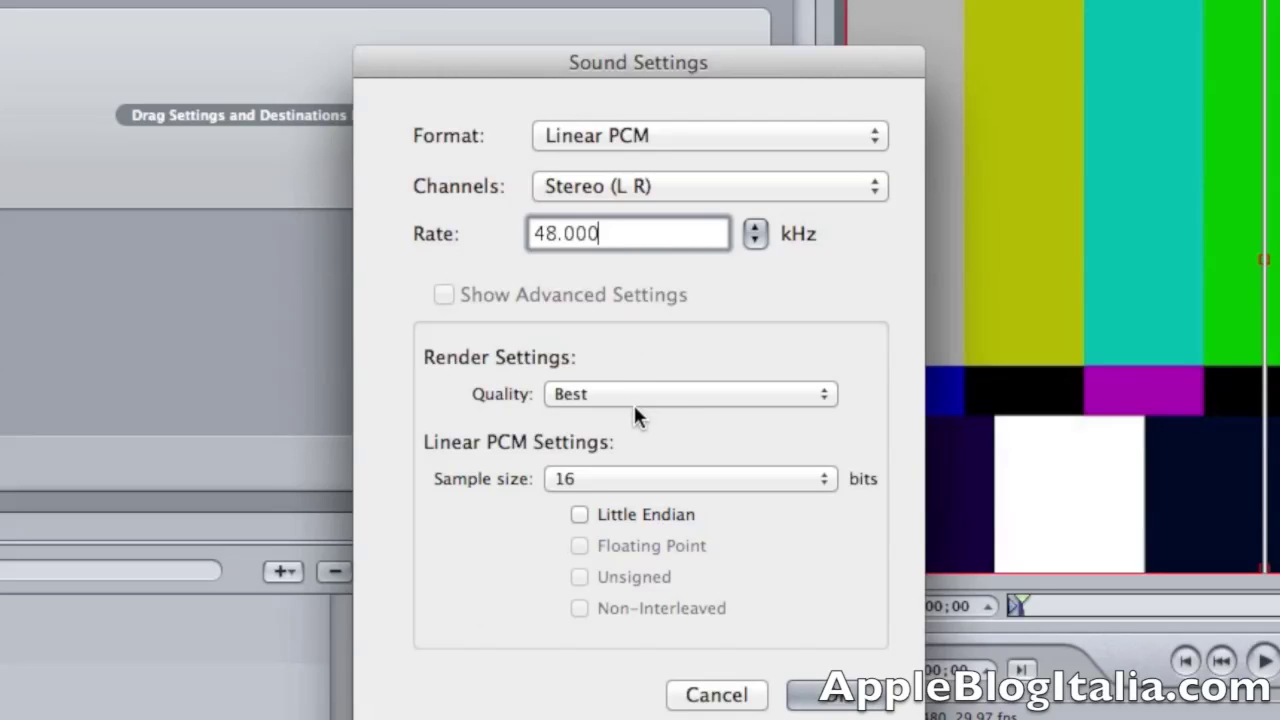
left_click(835, 700)
Set the Geometry frame size to 1920x1080.
left_click(612, 134)
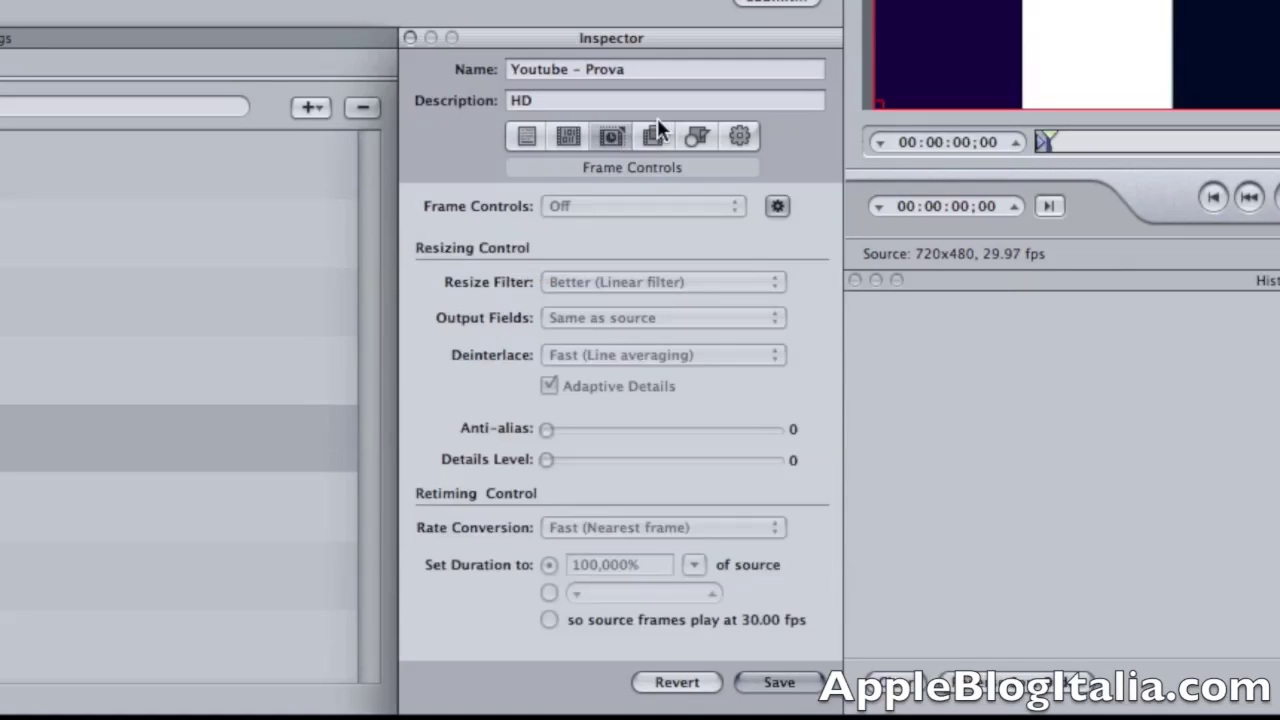
left_click(656, 130)
left_click(694, 135)
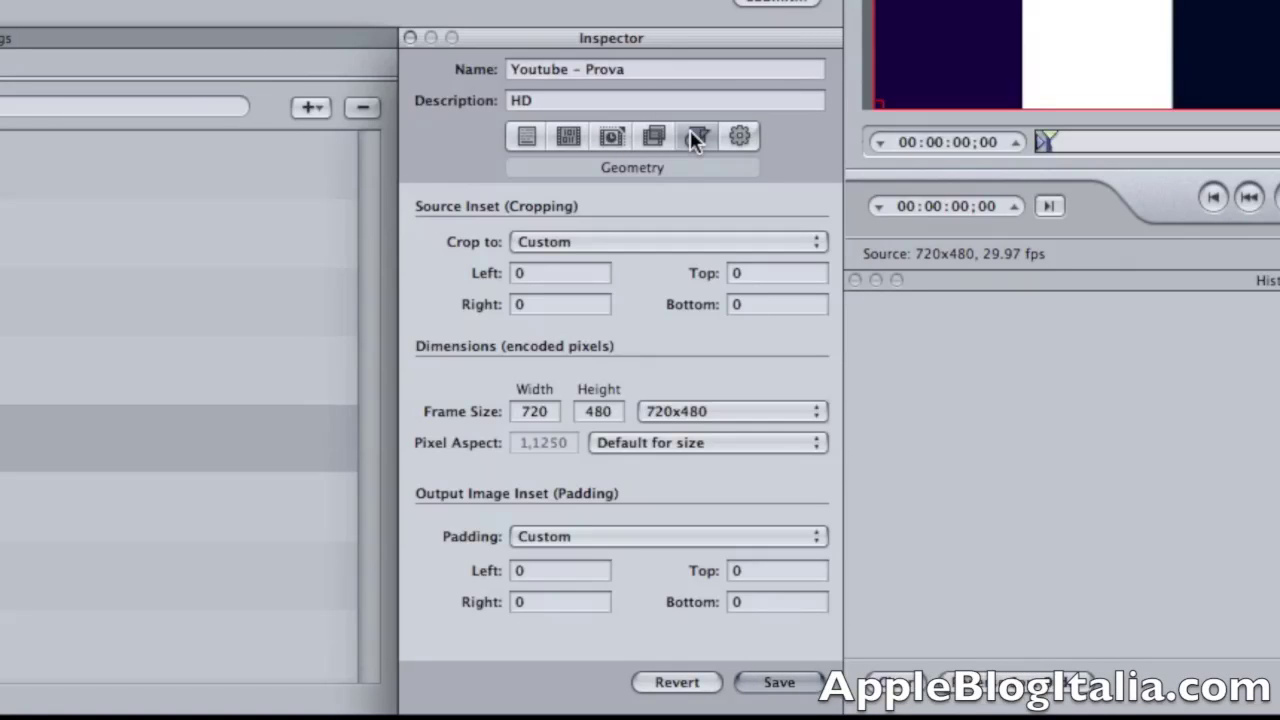
left_click(700, 412)
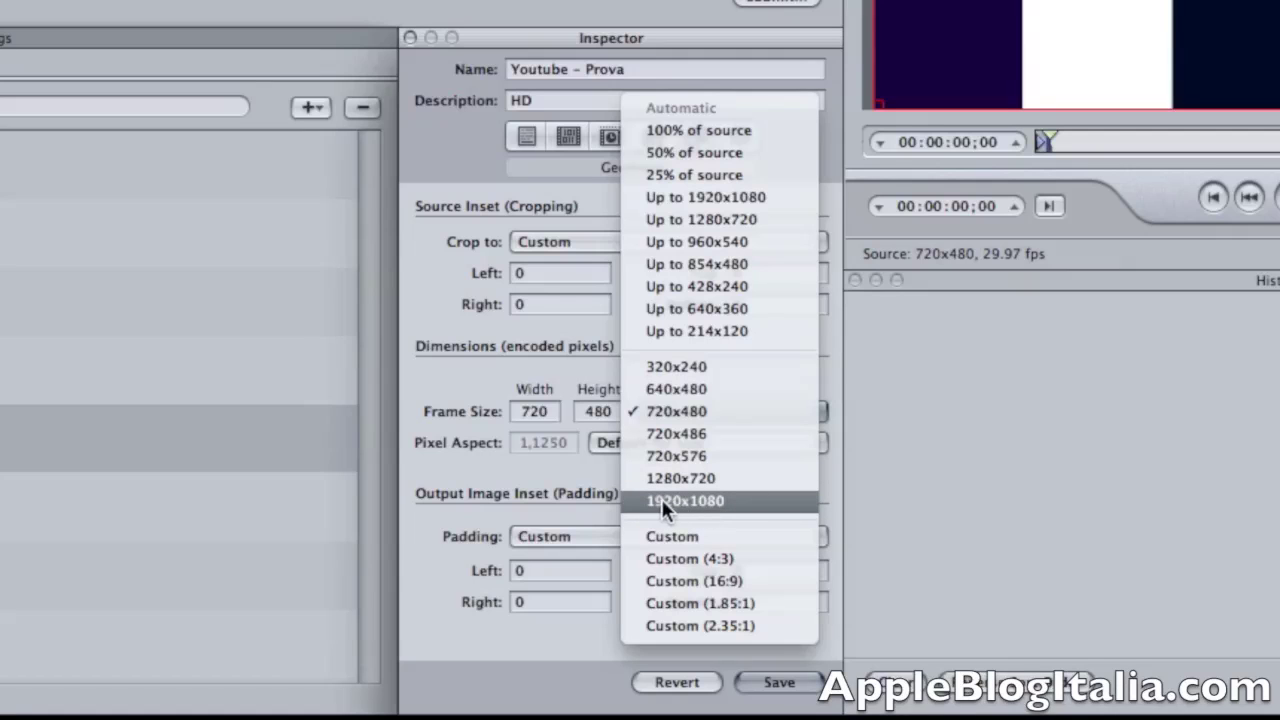
left_click(721, 499)
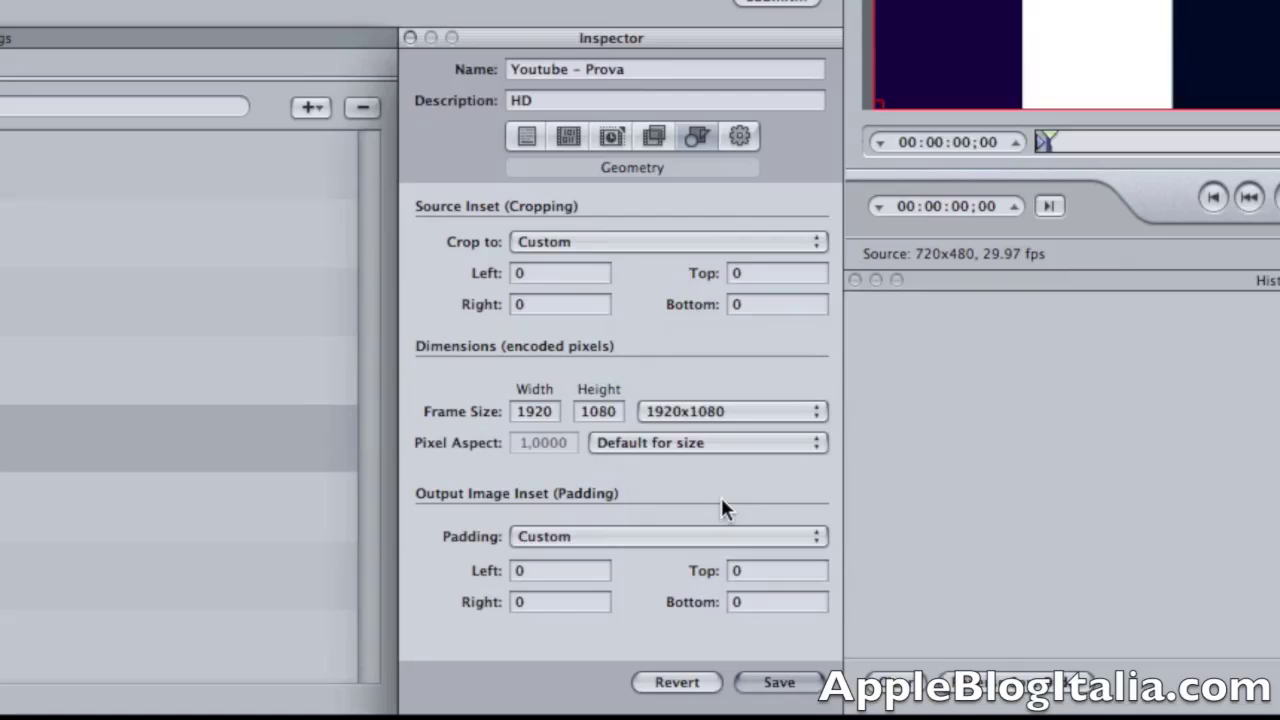
After trying 320x240 and 720x576, restore 1920x1080 and save the Youtube - Prova preset.
left_click(697, 414)
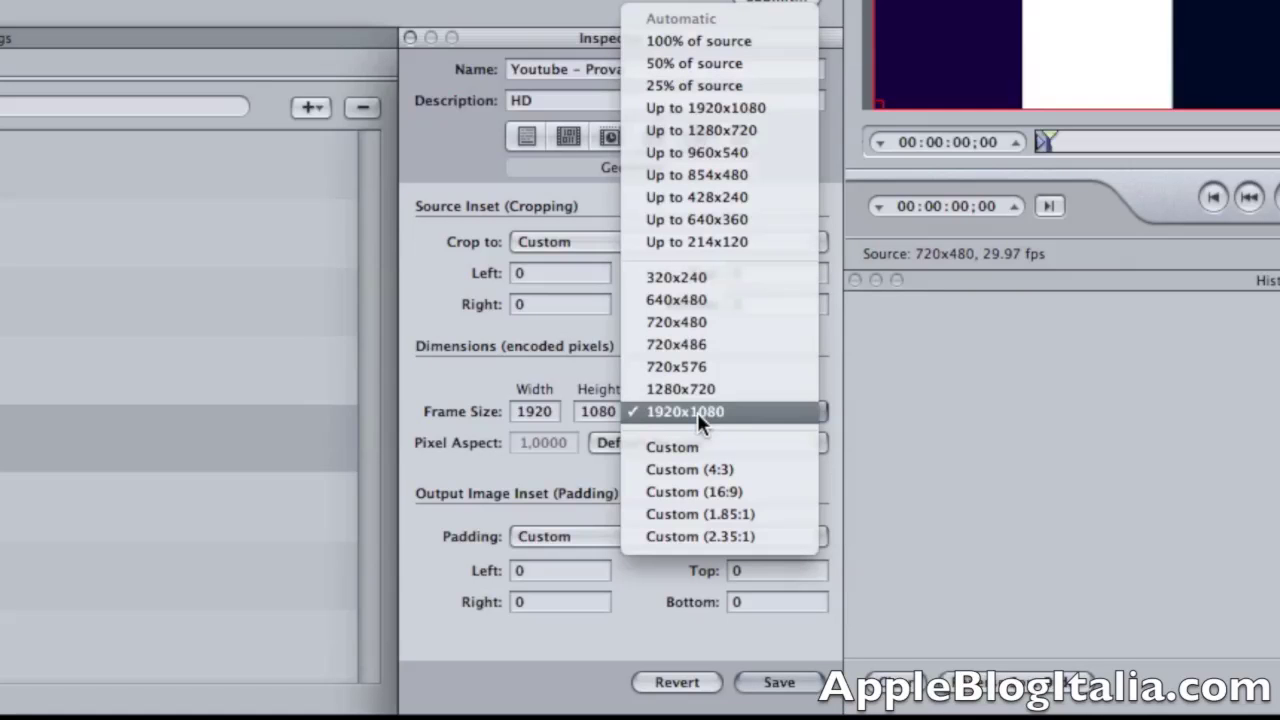
left_click(682, 283)
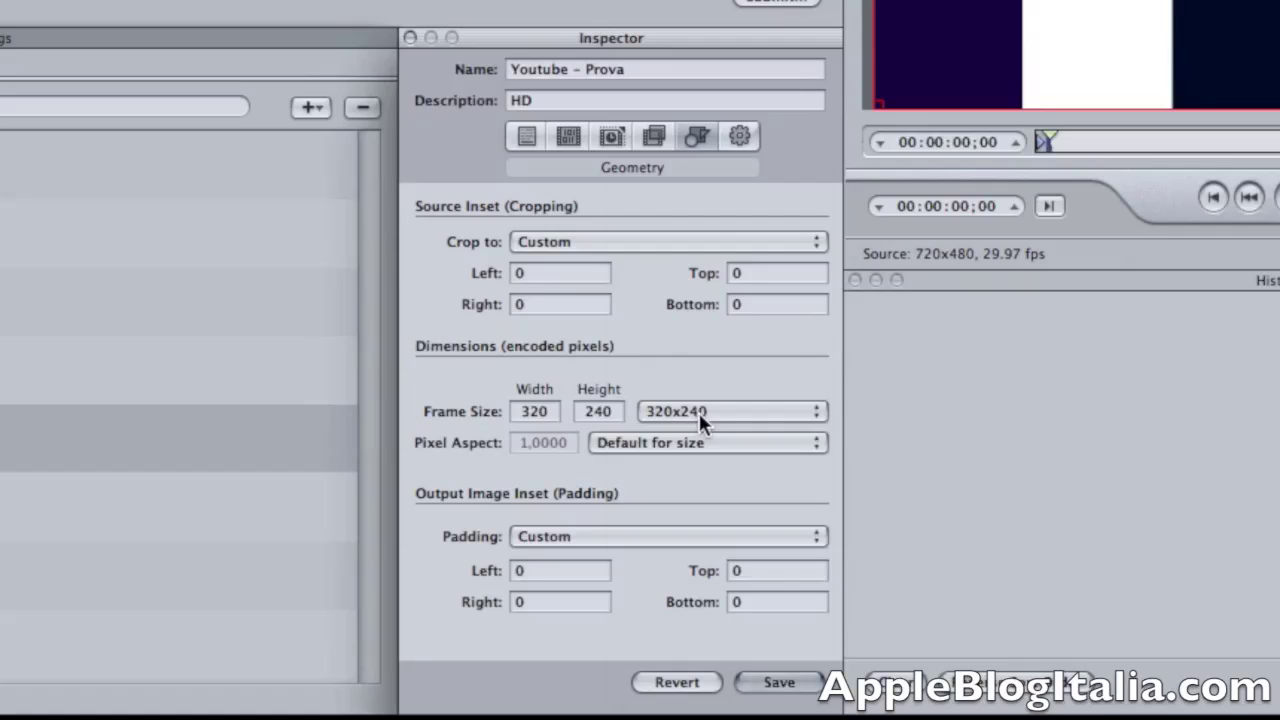
left_click(698, 410)
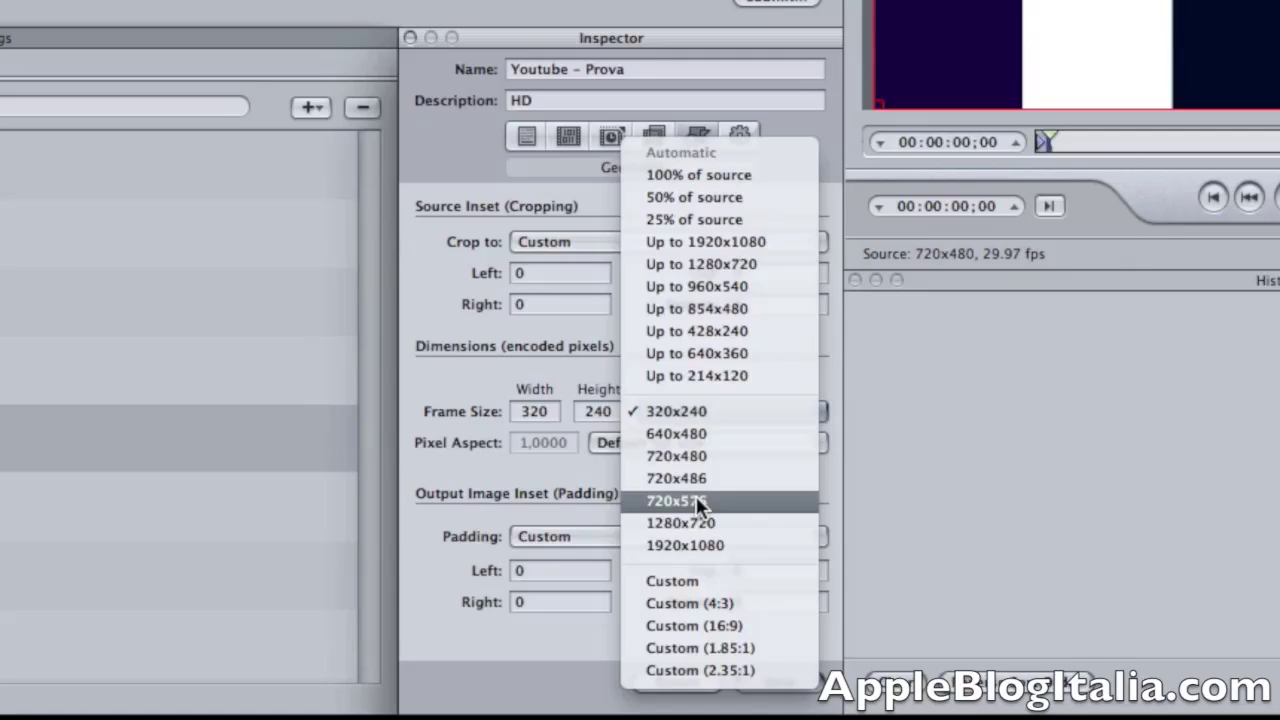
left_click(660, 502)
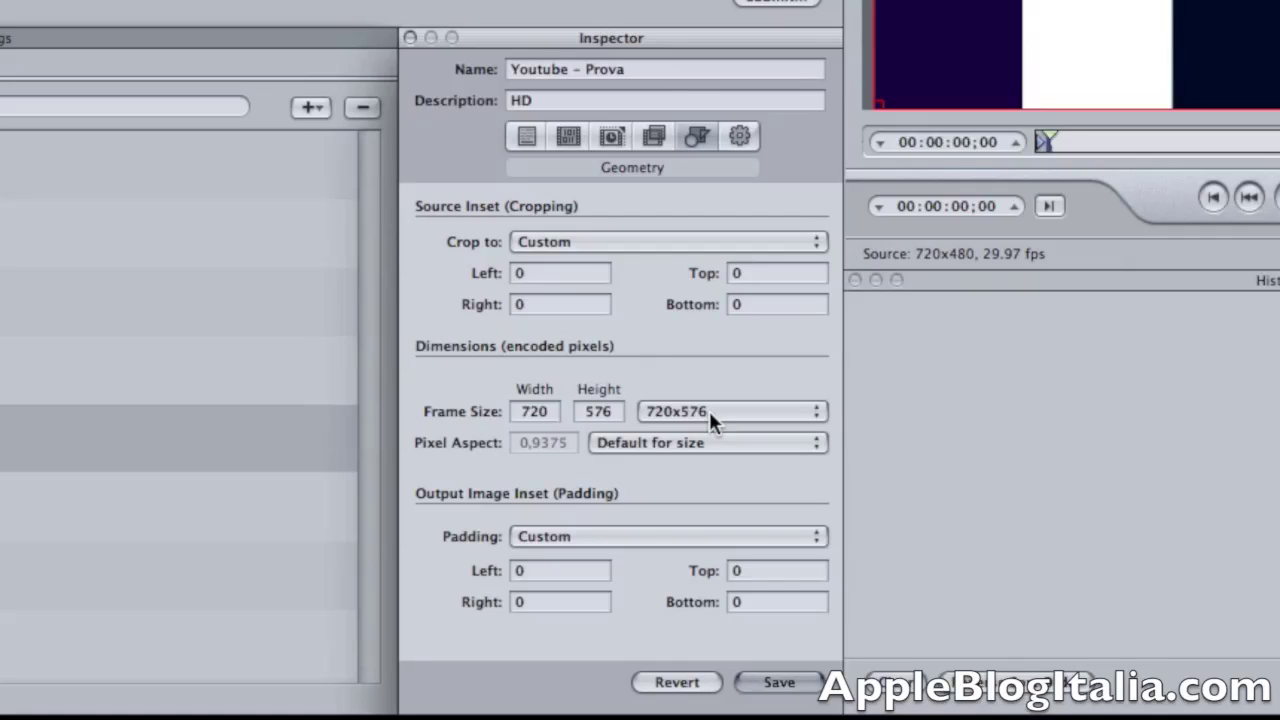
left_click(709, 411)
left_click(711, 451)
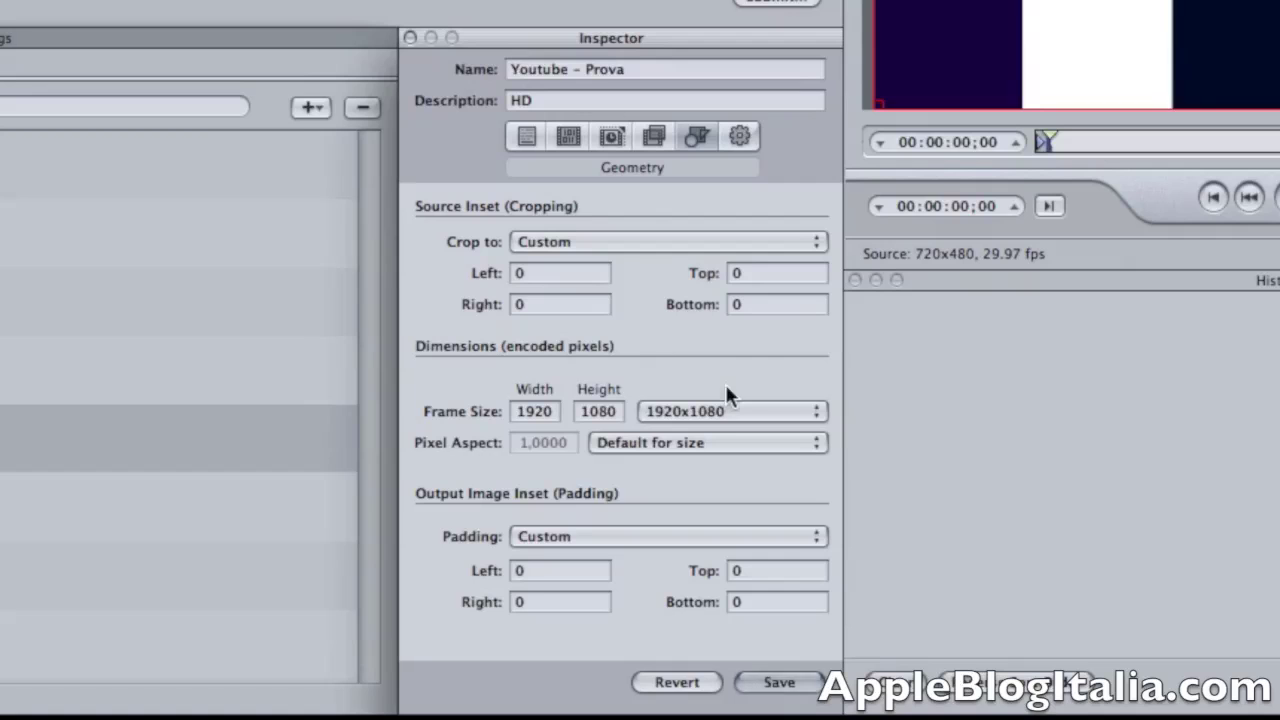
left_click(776, 684)
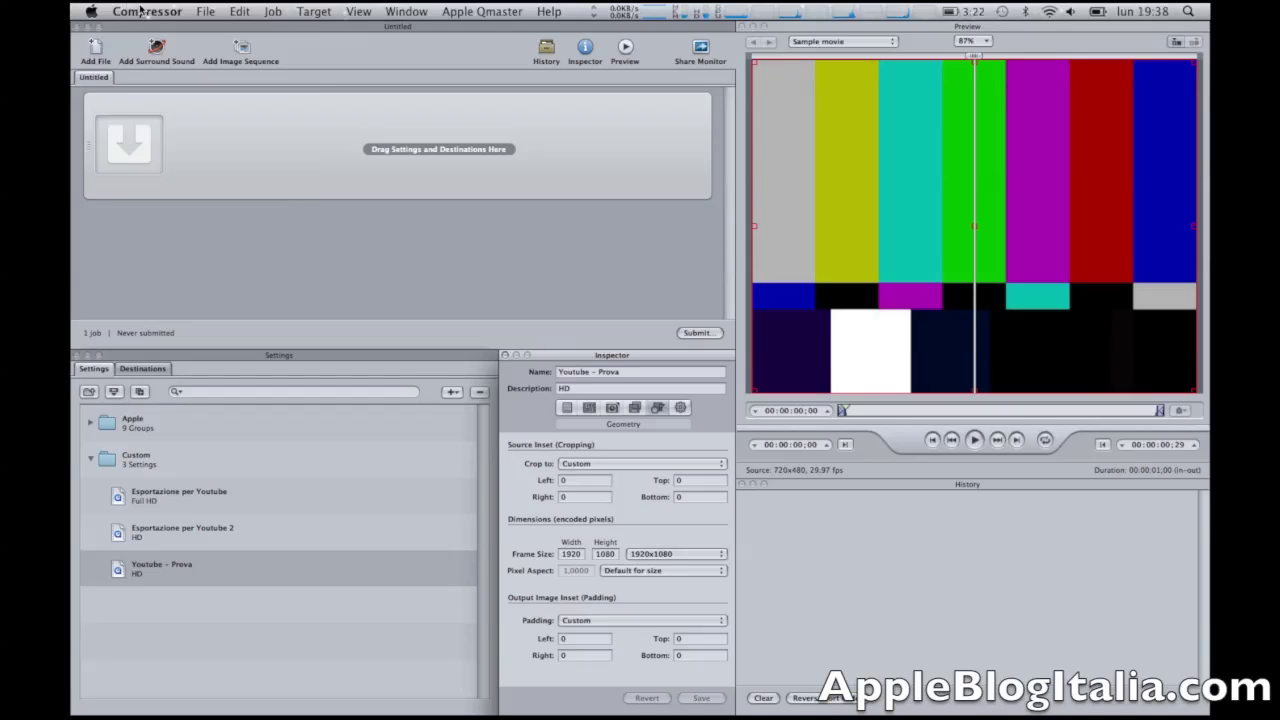
Quit Compressor, launch Final Cut Pro, and select the SSD Vertex 3 120 GB Unboxing project.
left_click(145, 11)
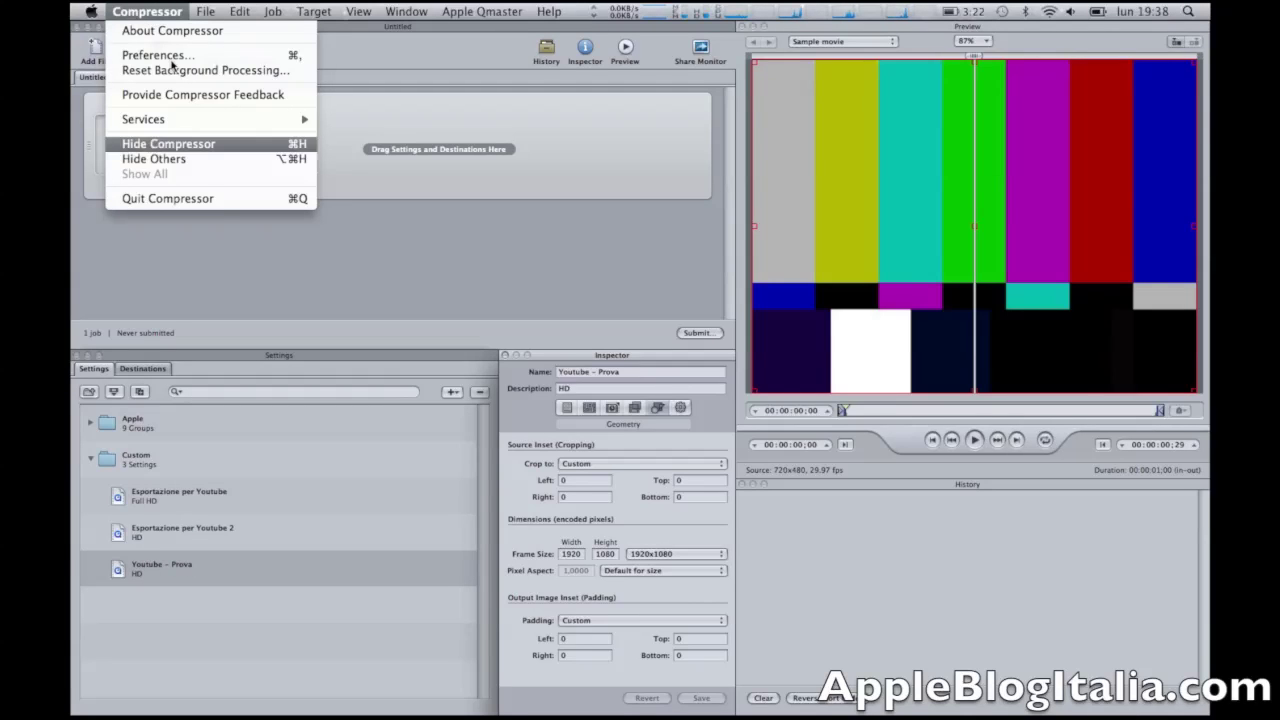
left_click(197, 198)
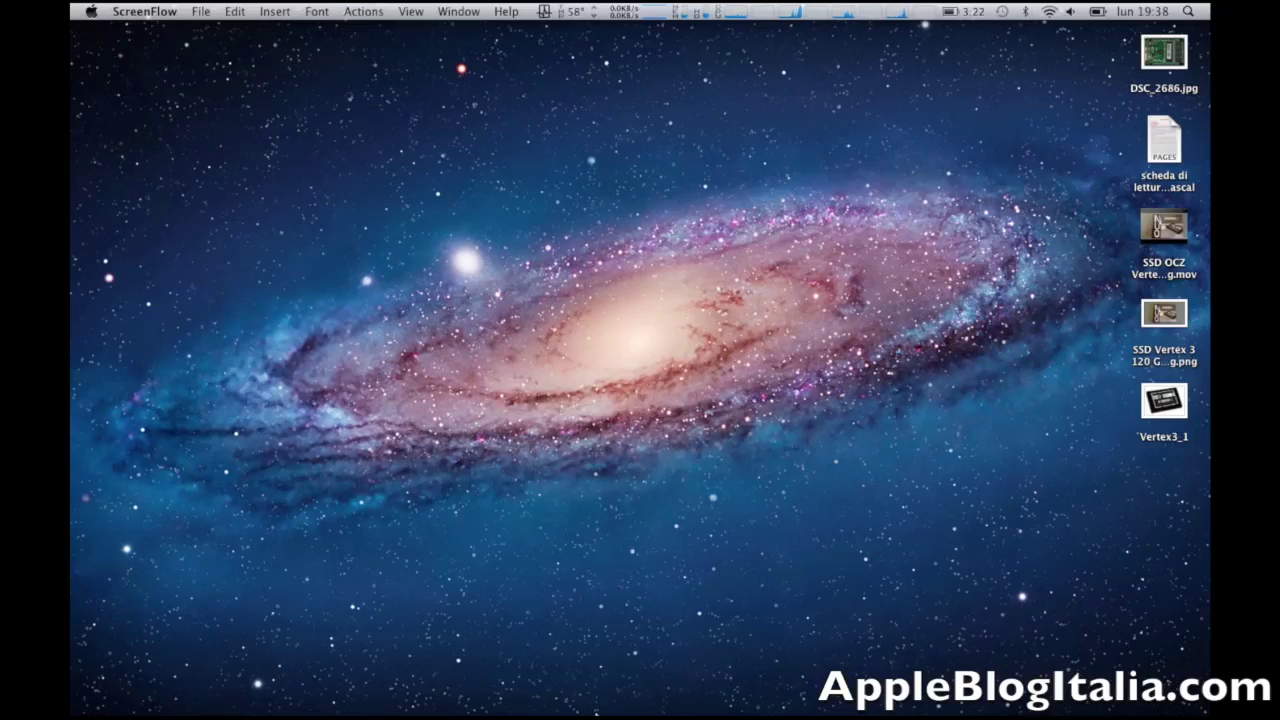
mouse_move(580, 712)
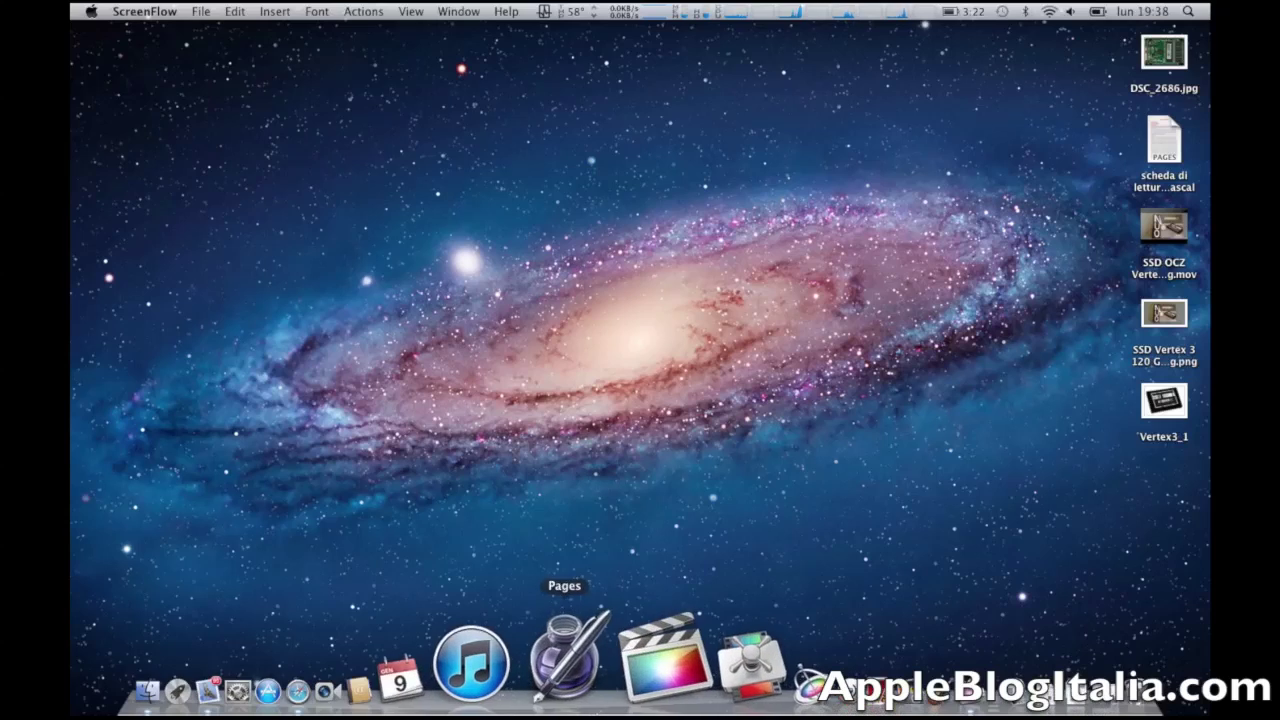
left_click(616, 699)
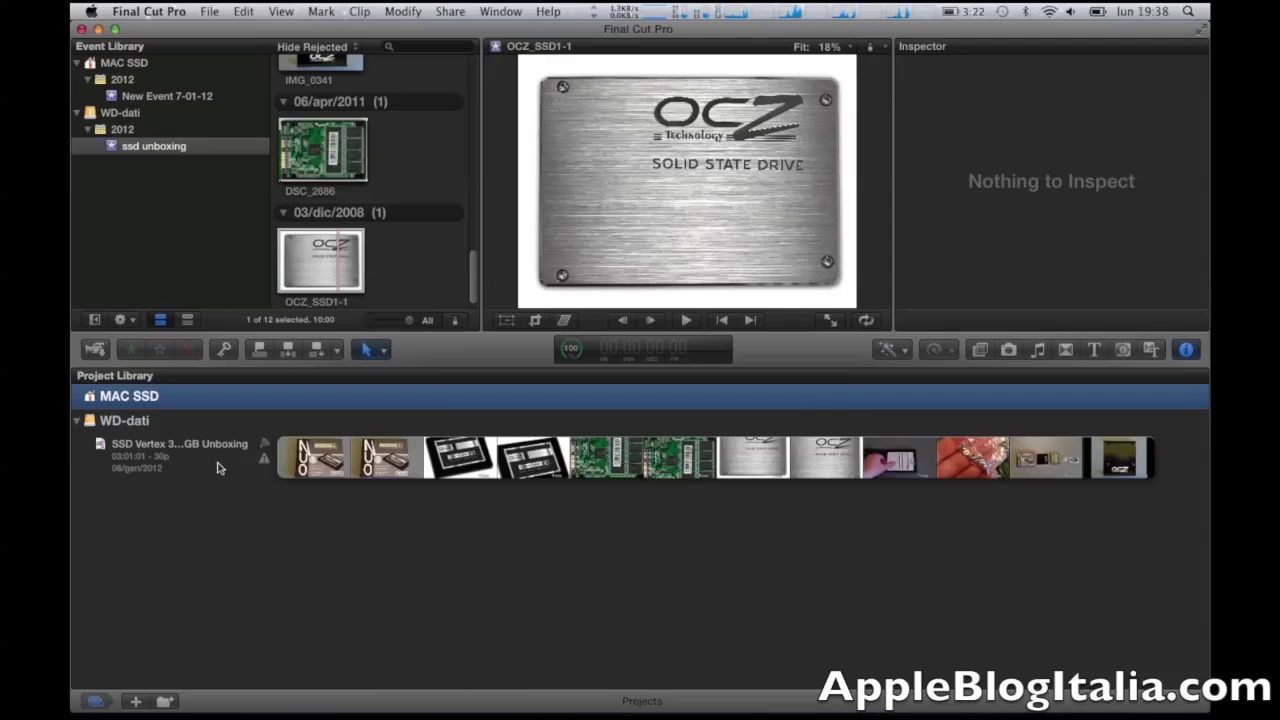
left_click(219, 466)
Open the SSD Vertex 3 120 GB Unboxing project, scroll its timeline, and open the Share menu.
double_click(234, 448)
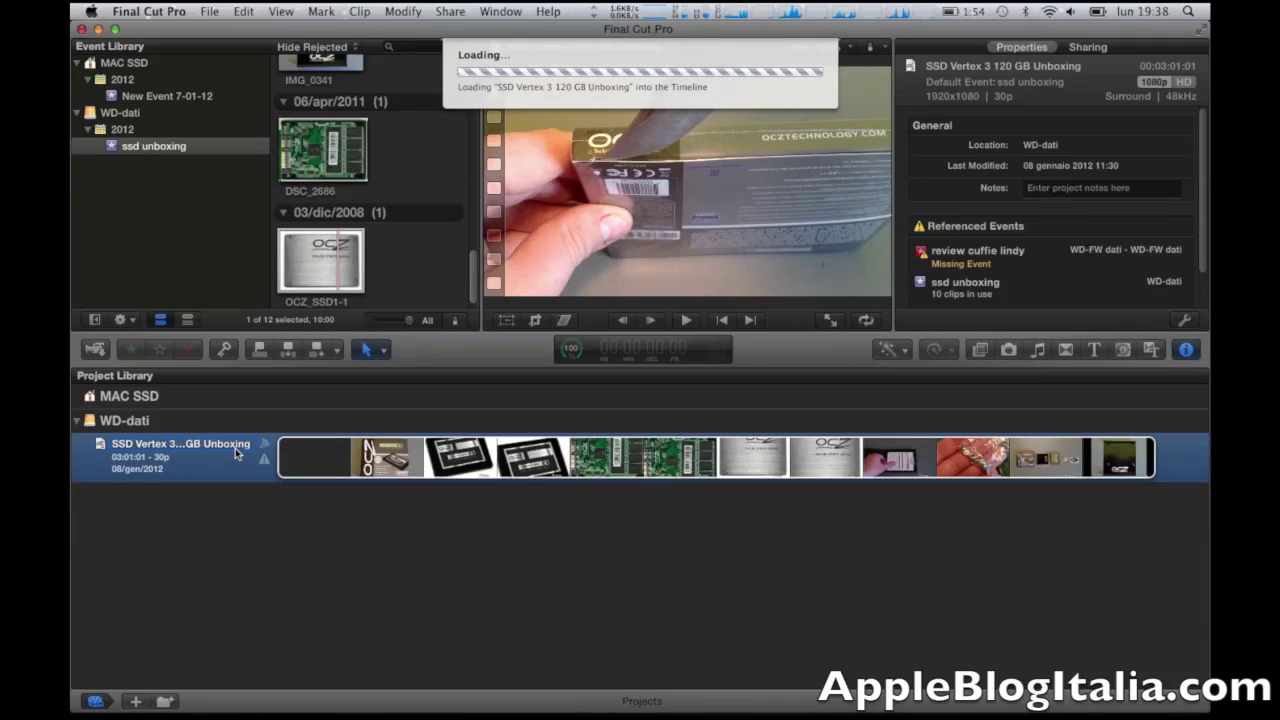
scroll(211, 473, "left", 5)
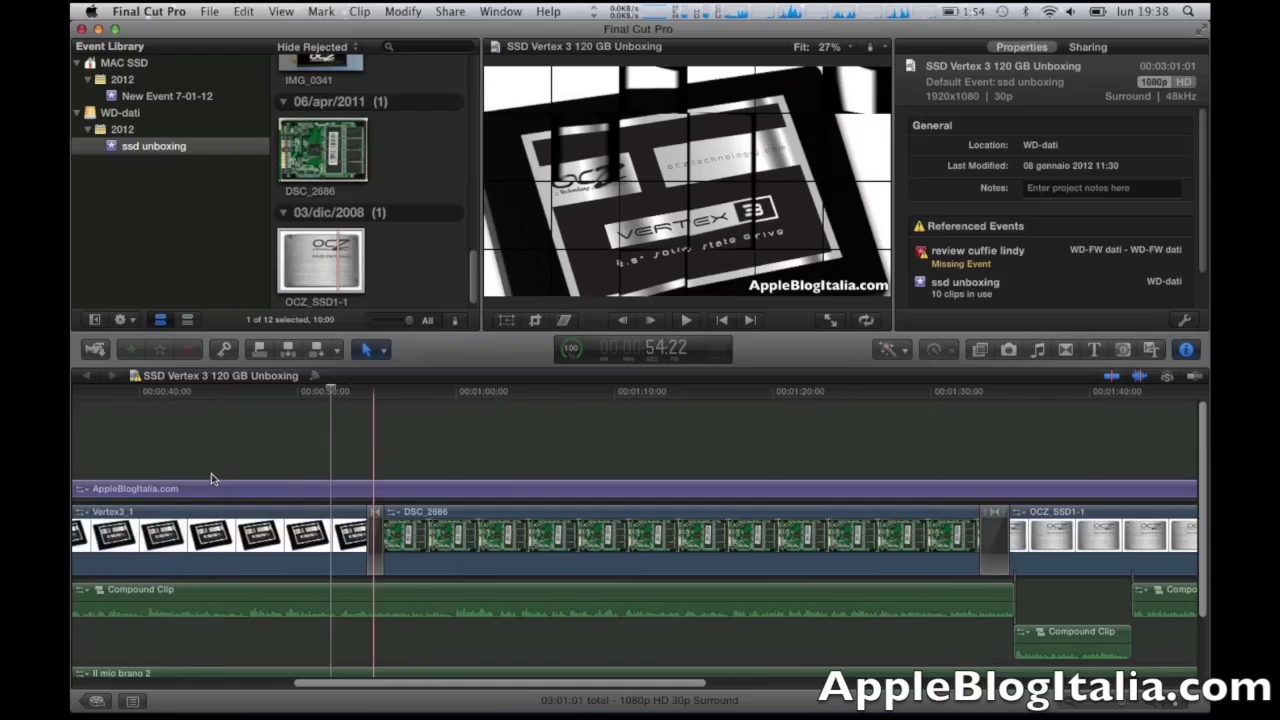
scroll(211, 473, "right", 8)
scroll(211, 473, "right", 6)
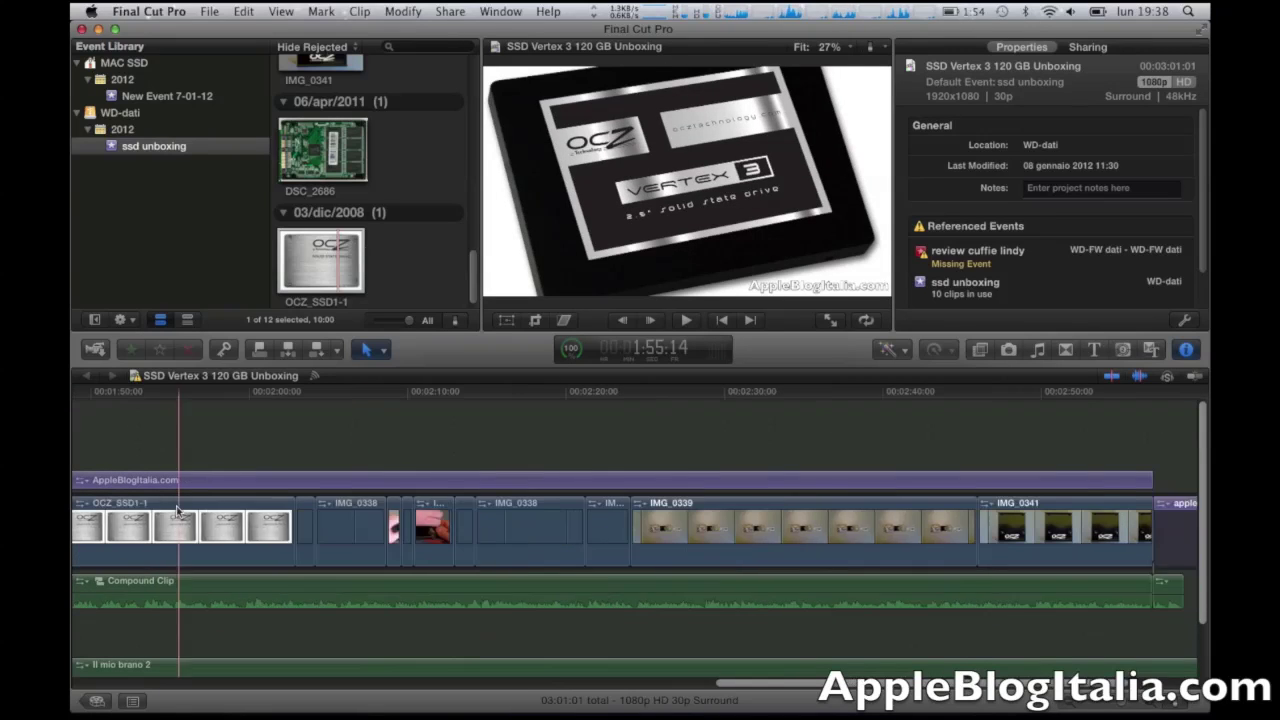
scroll(211, 473, "right", 4)
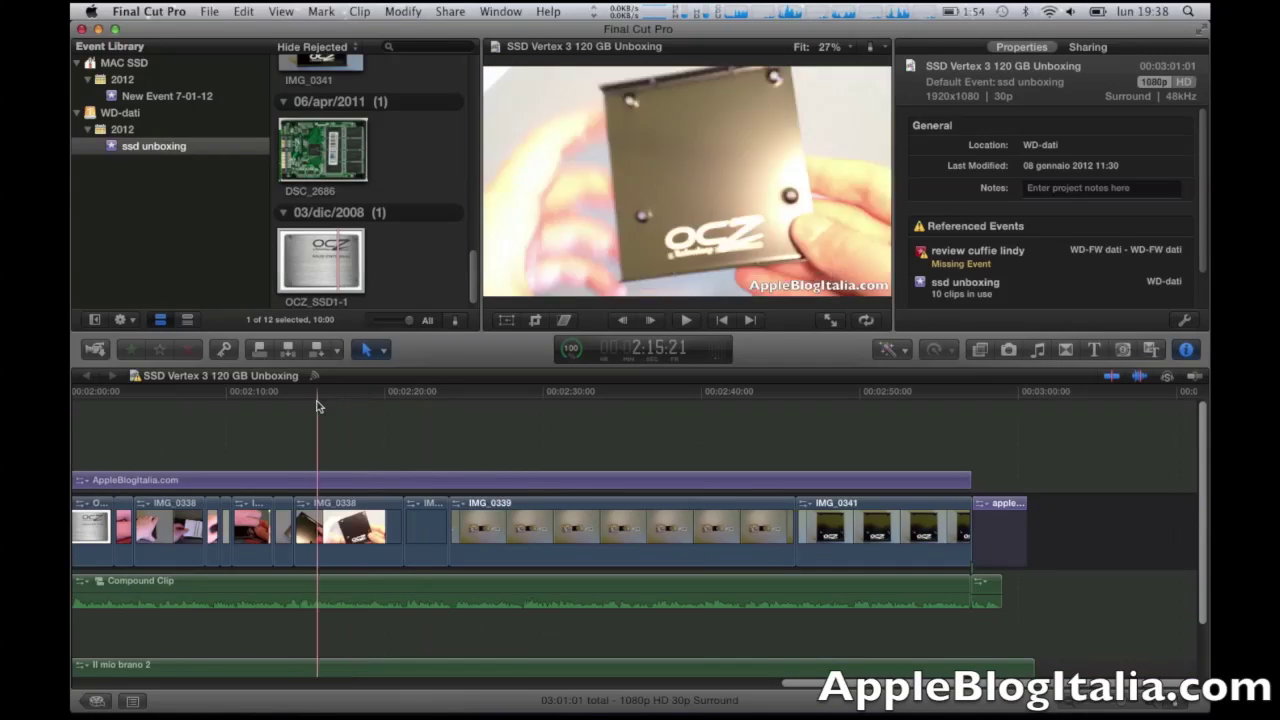
left_click(457, 11)
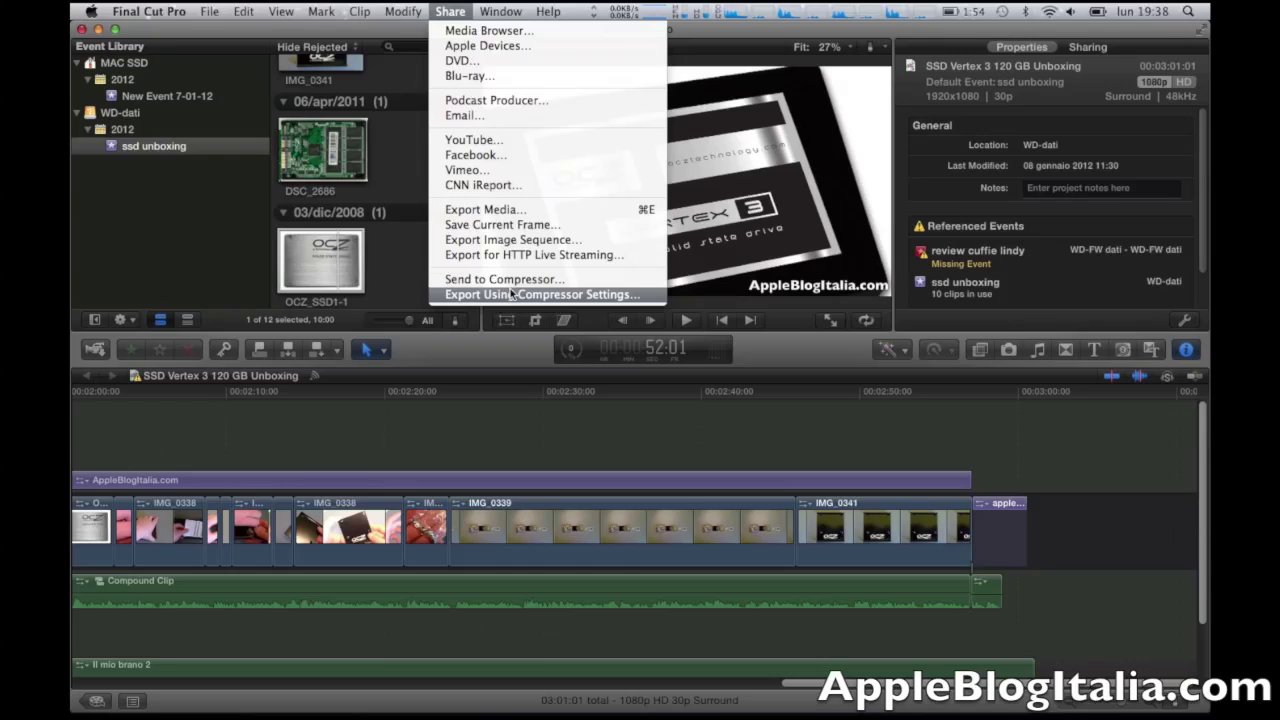
Export using Compressor settings with the Custom 'Youtube - Prova' preset.
left_click(590, 295)
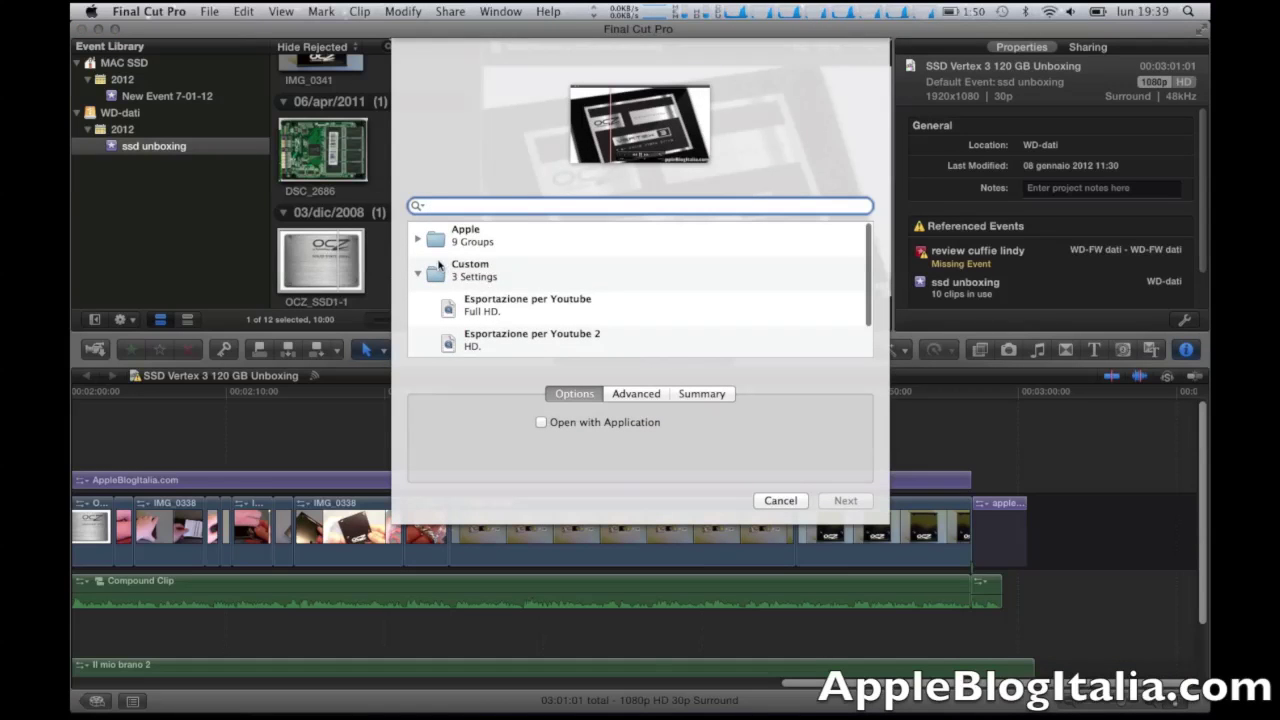
left_click(430, 273)
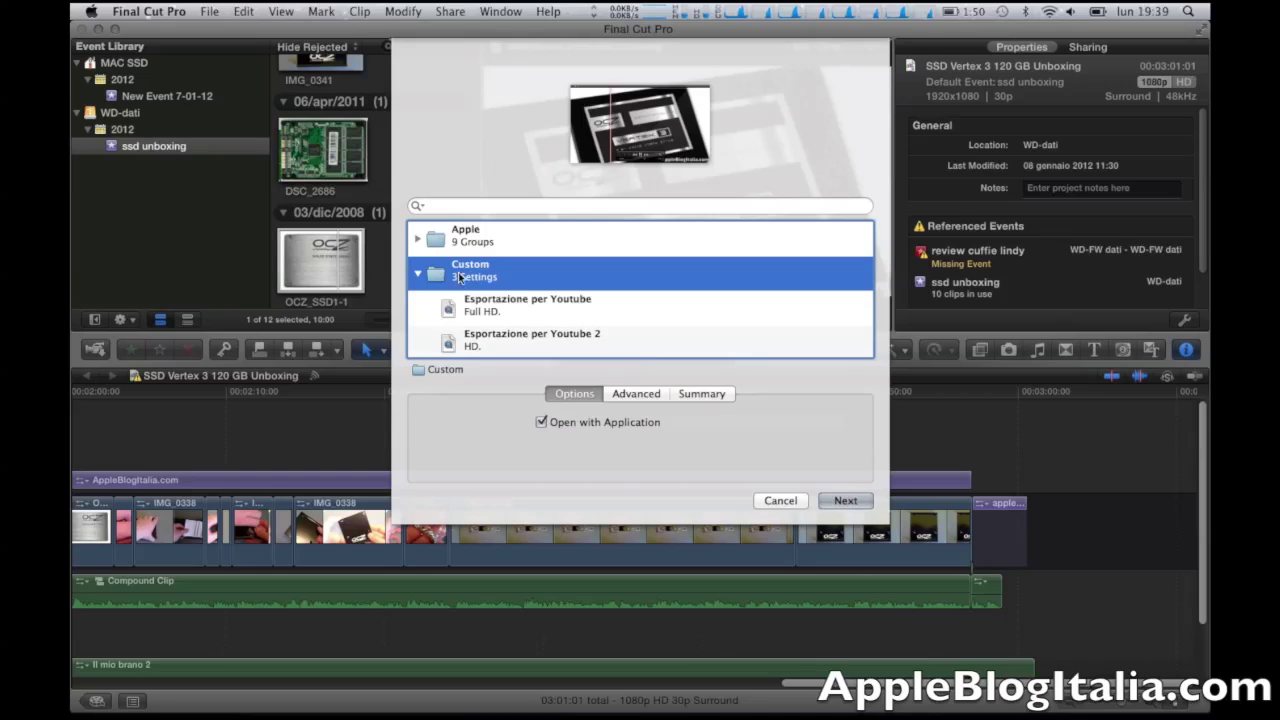
scroll(505, 318, "down", 1)
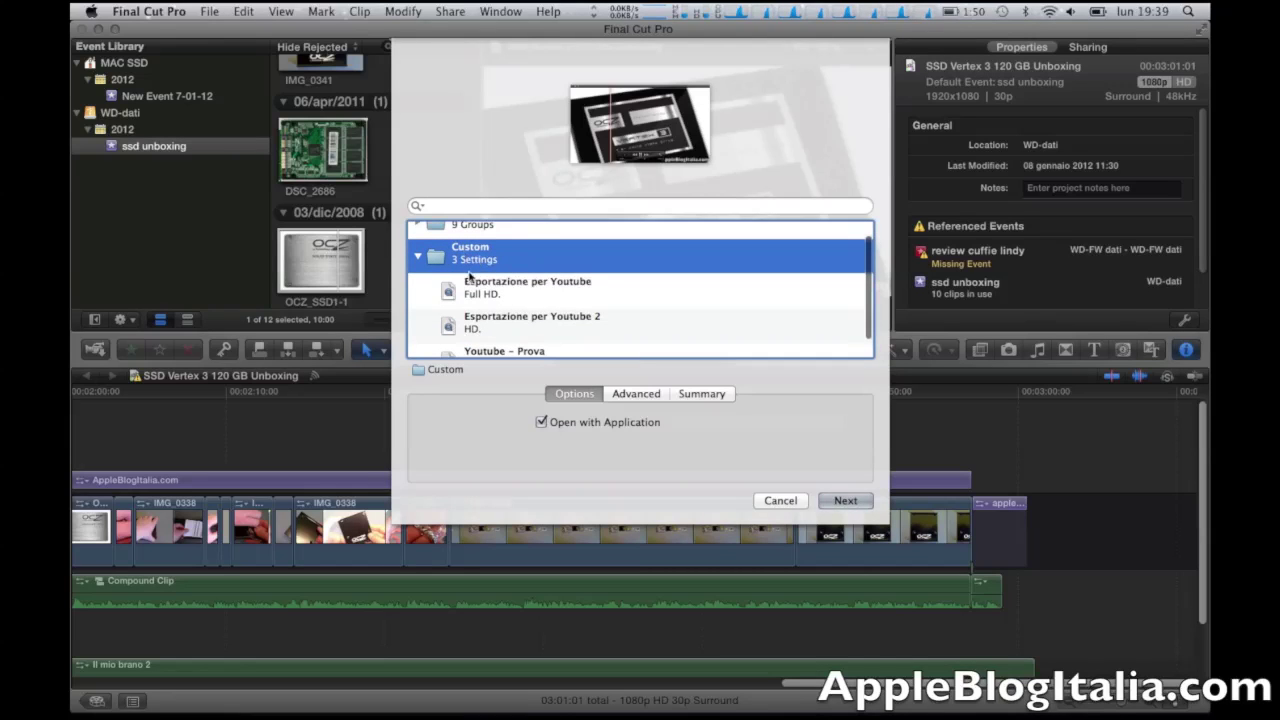
scroll(480, 265, "down", 2)
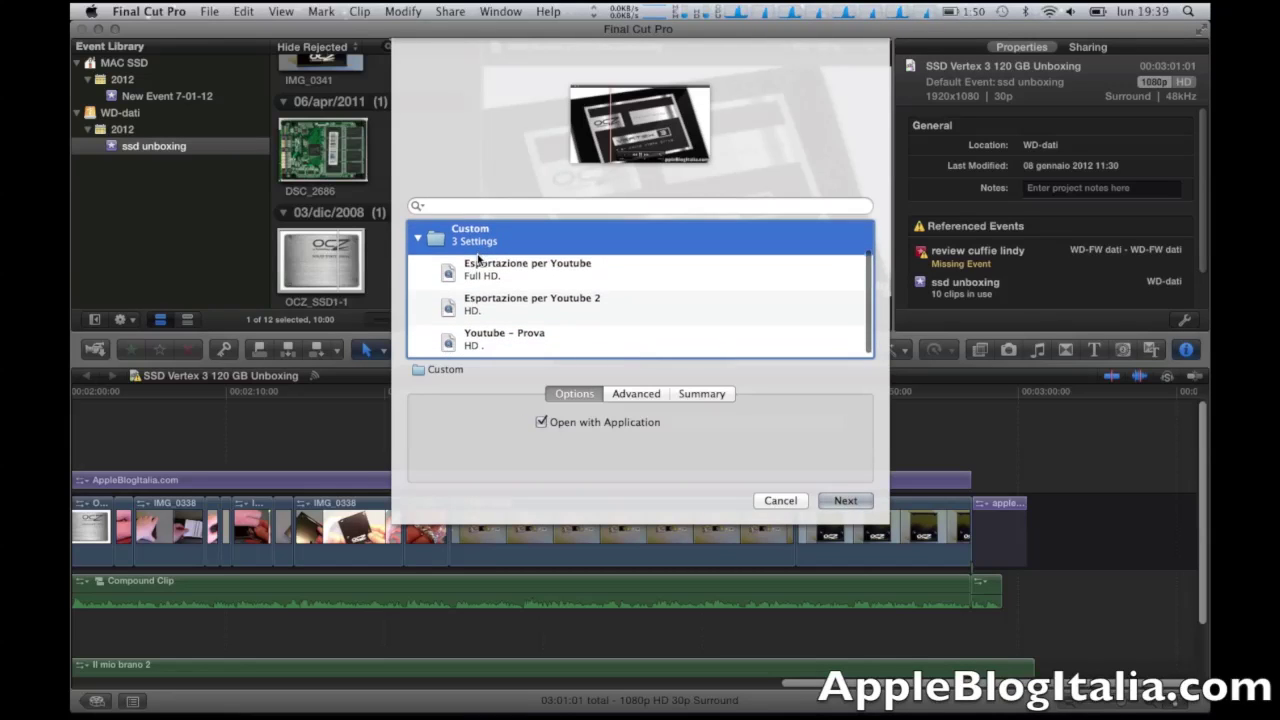
left_click(483, 340)
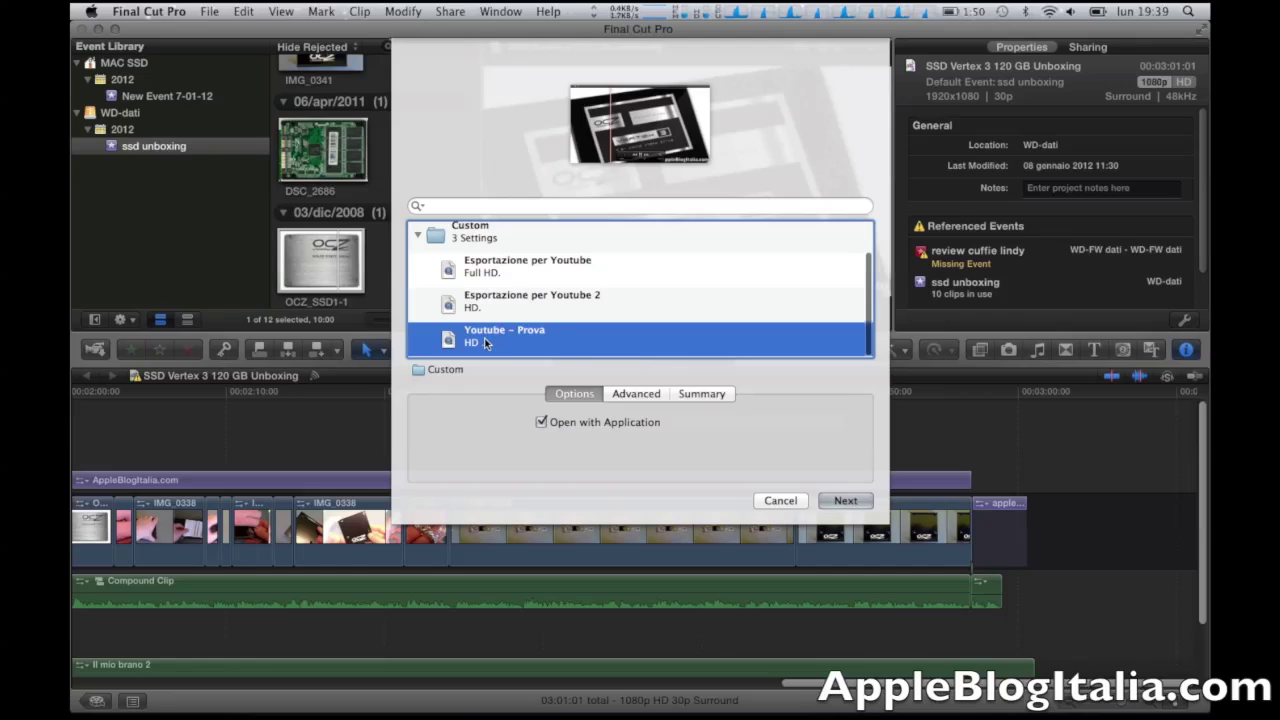
scroll(511, 345, "down", 1)
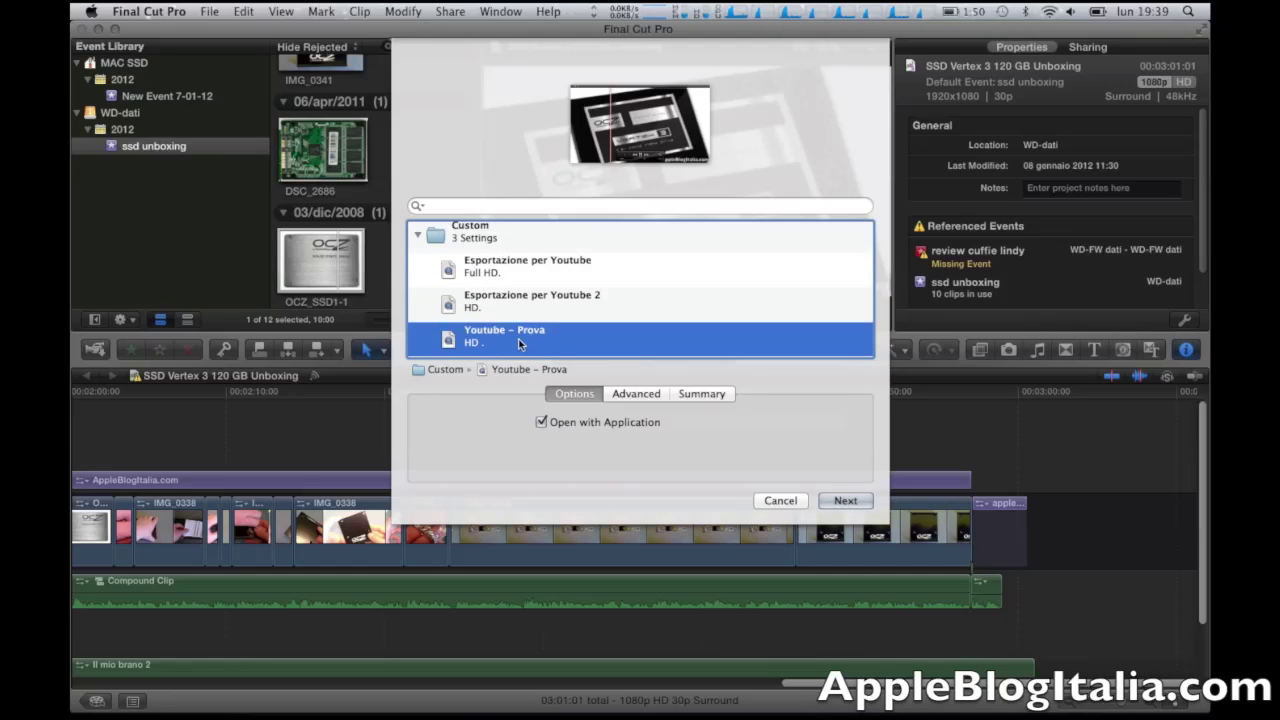
Check the Summary shows a 1920 x 1080, 30 fps QuickTime movie, then continue.
left_click(700, 394)
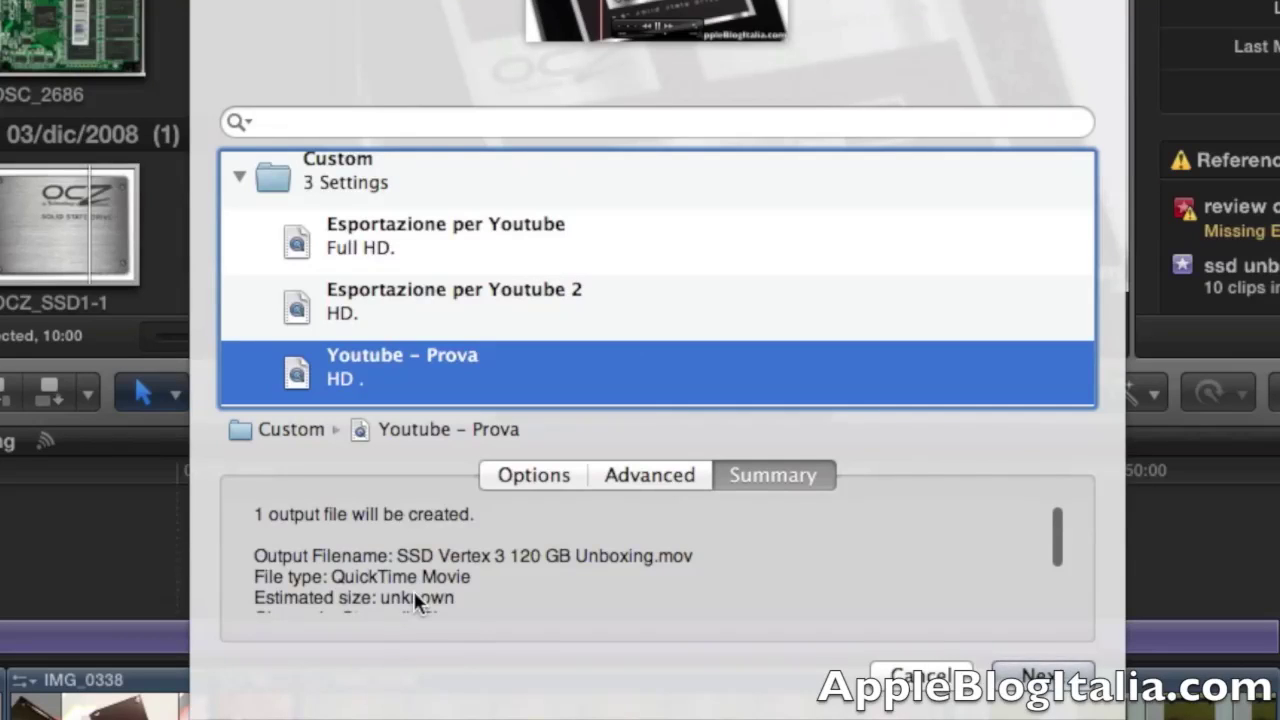
scroll(512, 461, "down", 2)
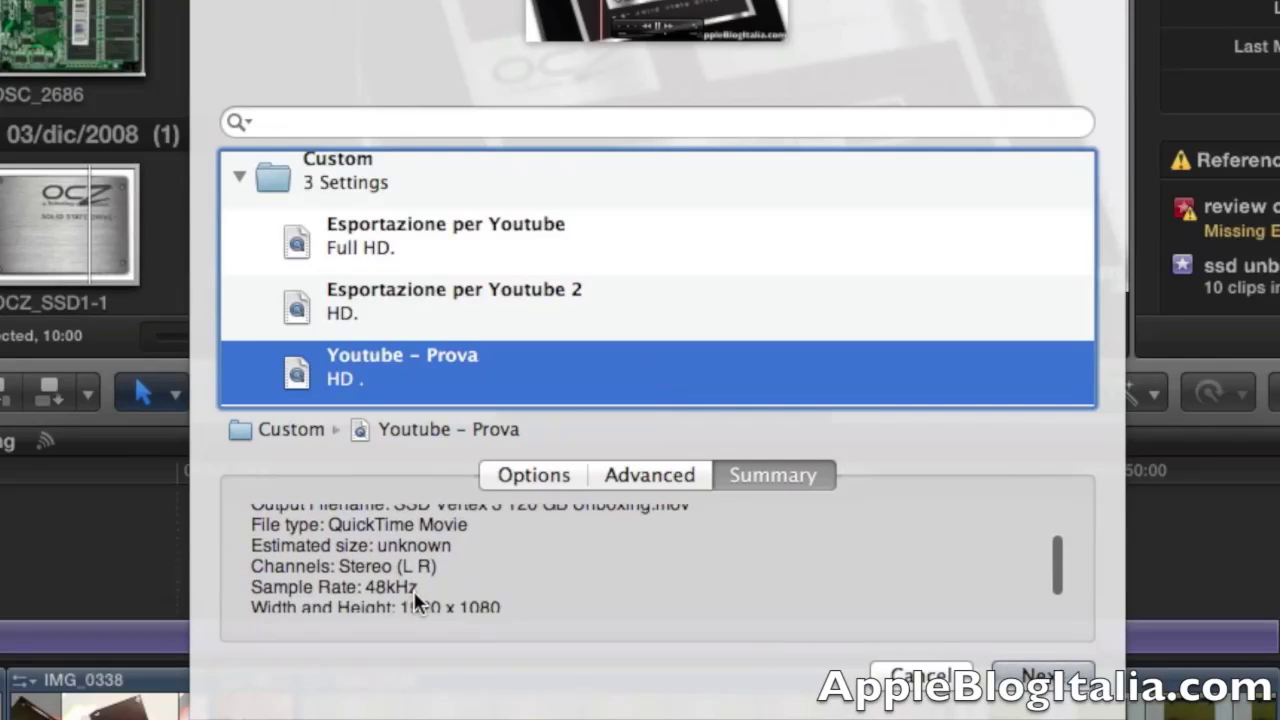
scroll(430, 580, "up", 3)
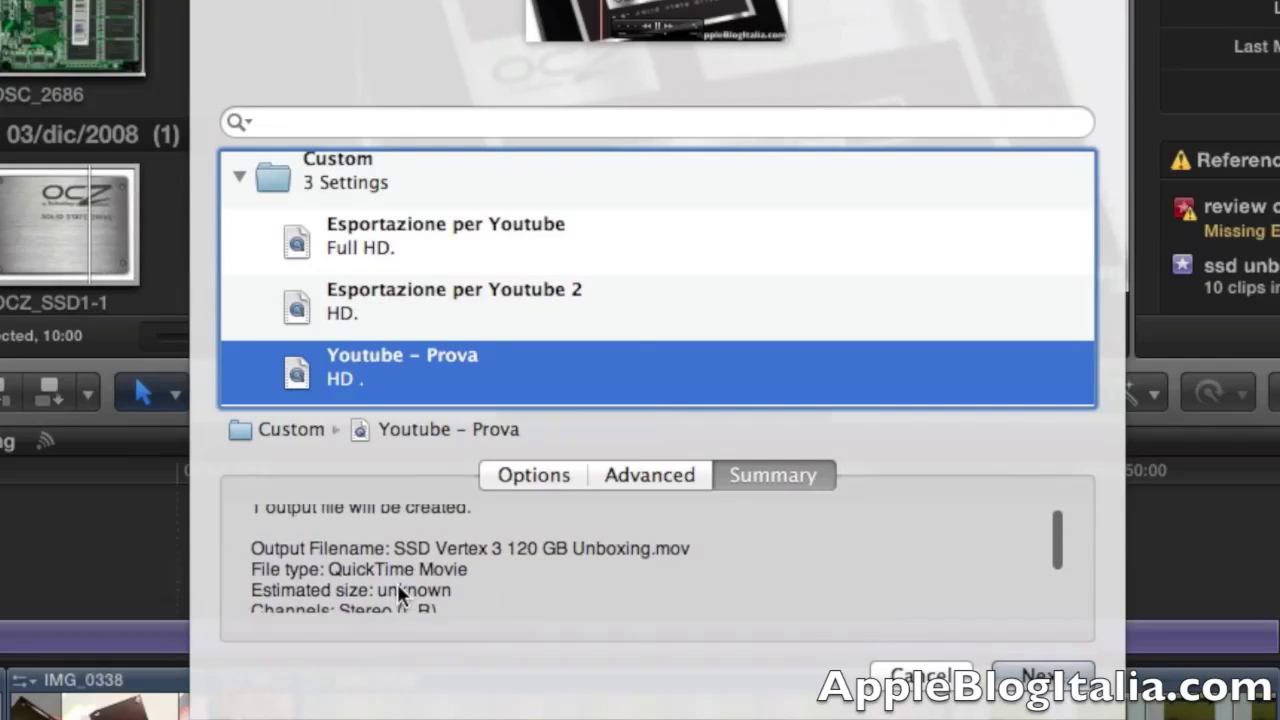
scroll(357, 598, "down", 1)
scroll(360, 594, "down", 3)
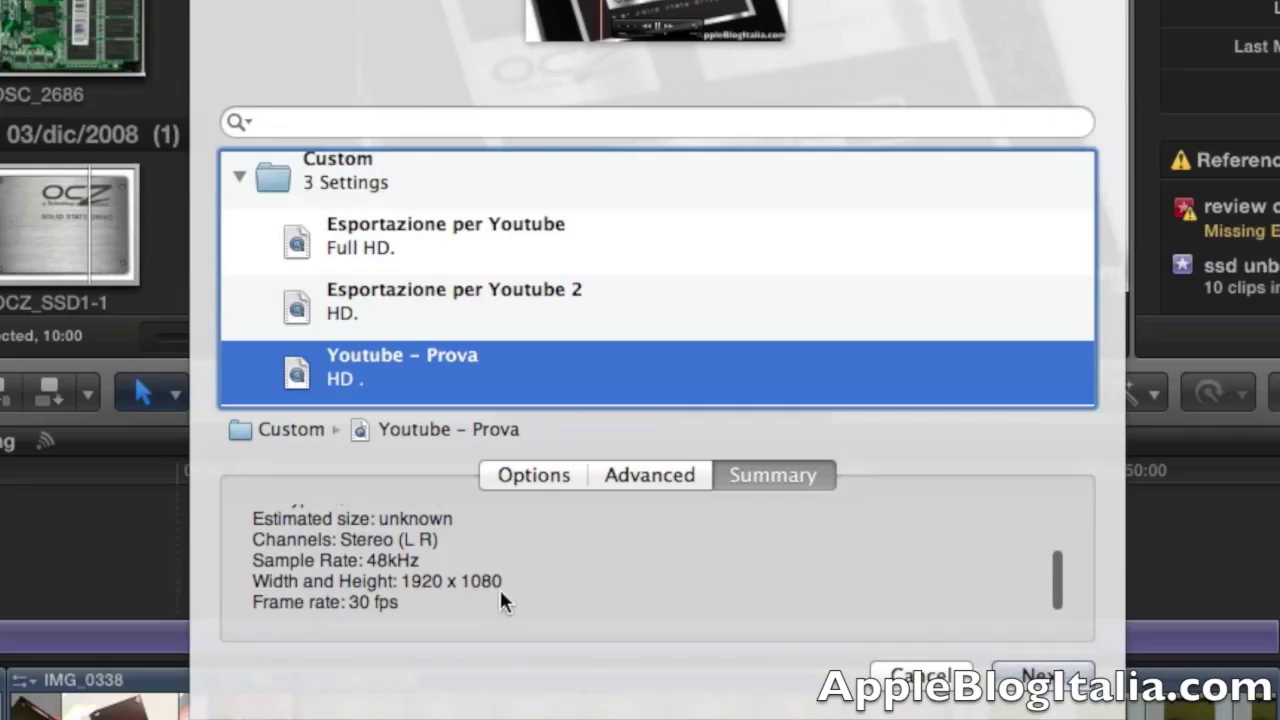
scroll(372, 610, "down", 1)
scroll(577, 591, "up", 3)
scroll(577, 591, "down", 2)
left_click(1027, 677)
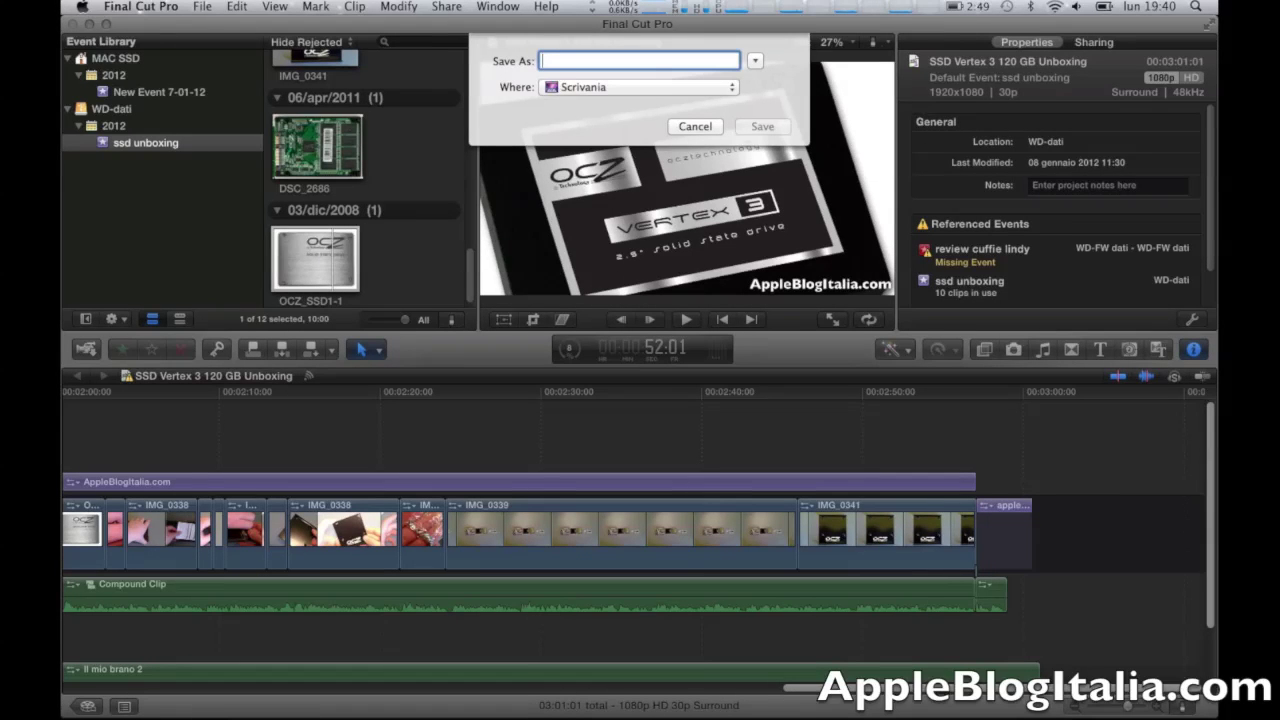
Name the export 'Youtube Prova' and keep Scrivania as the save destination.
type("Youtube Prova")
left_click(583, 88)
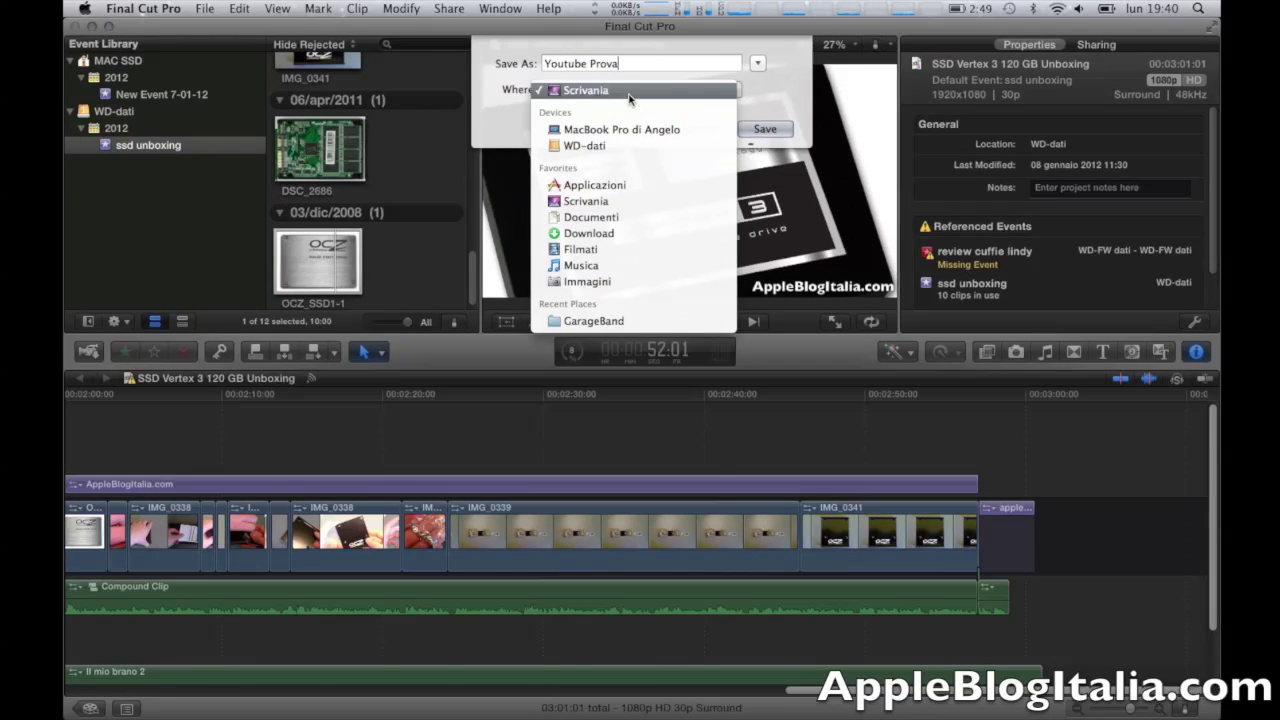
left_click(607, 90)
left_click(626, 90)
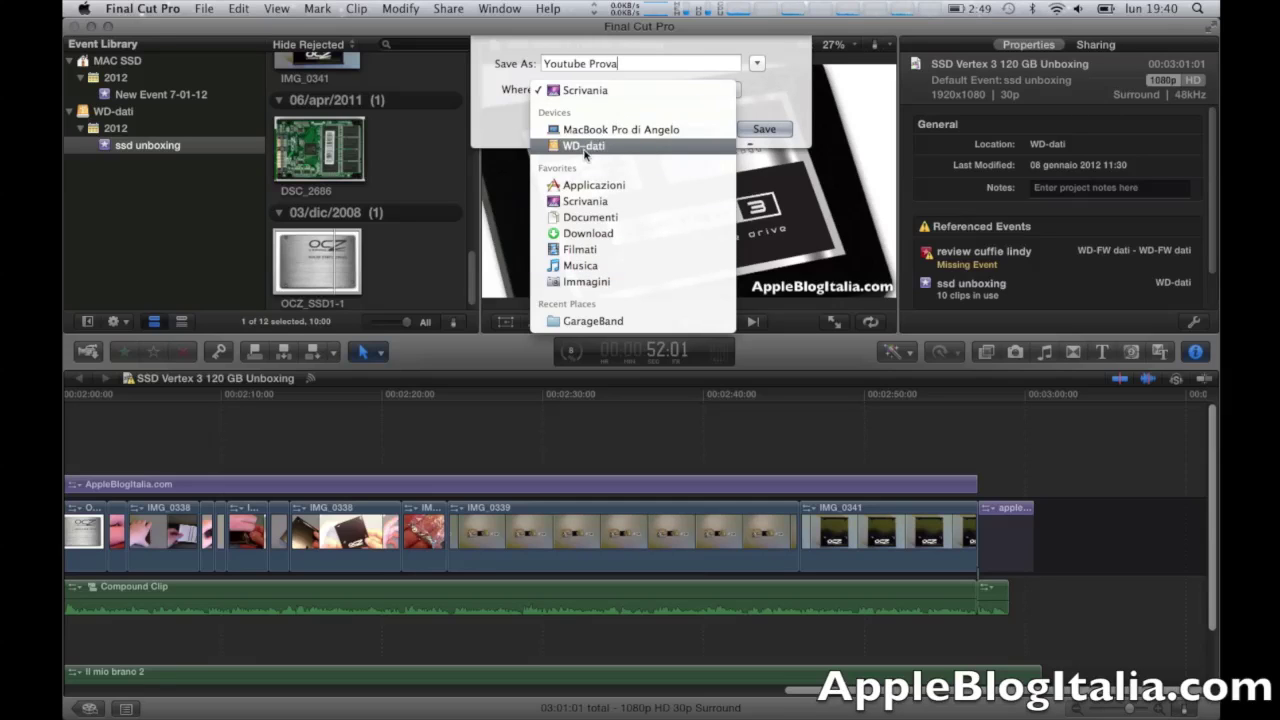
left_click(618, 90)
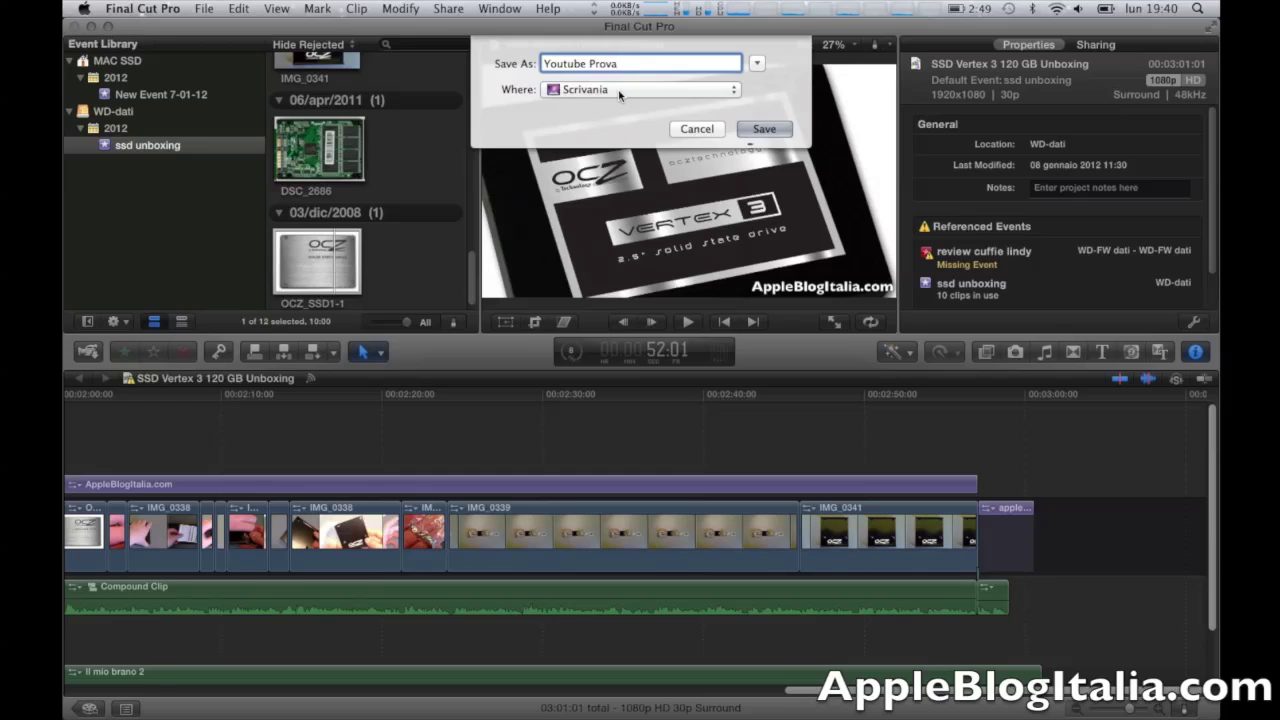
Save to start the export and follow the job in Share Monitor.
left_click(760, 129)
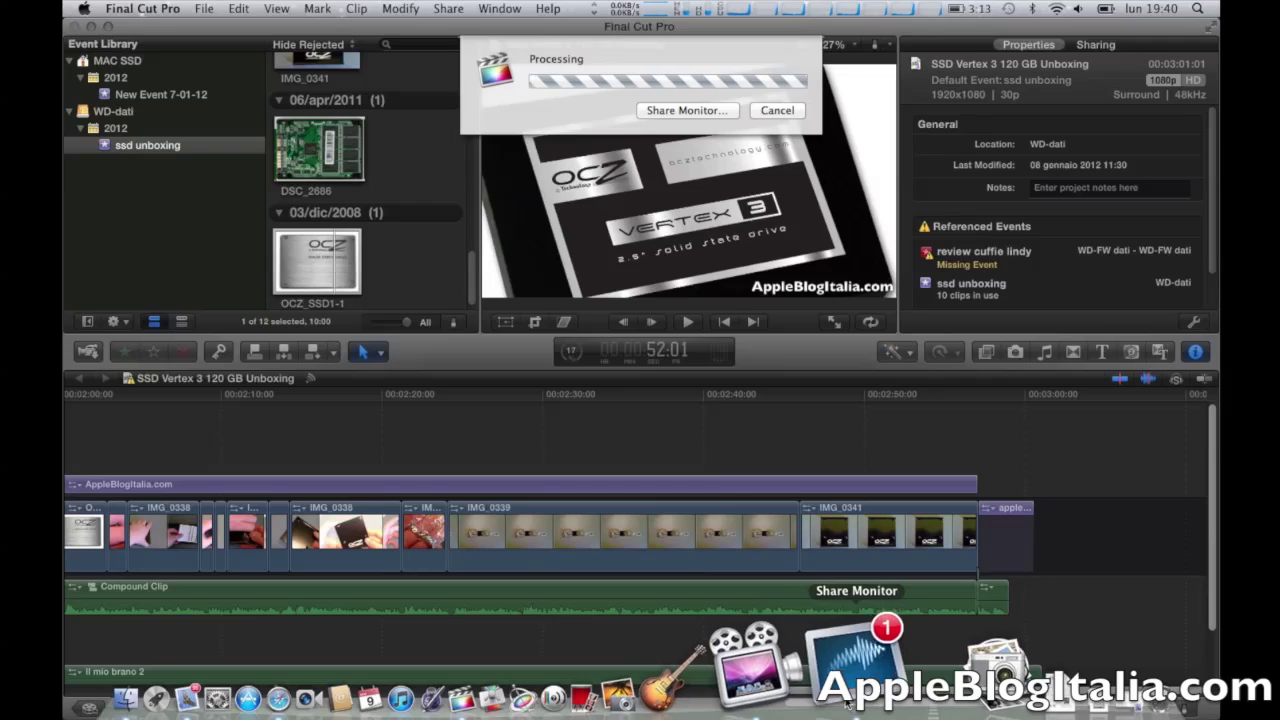
left_click(850, 690)
left_click_drag(392, 52, 490, 192)
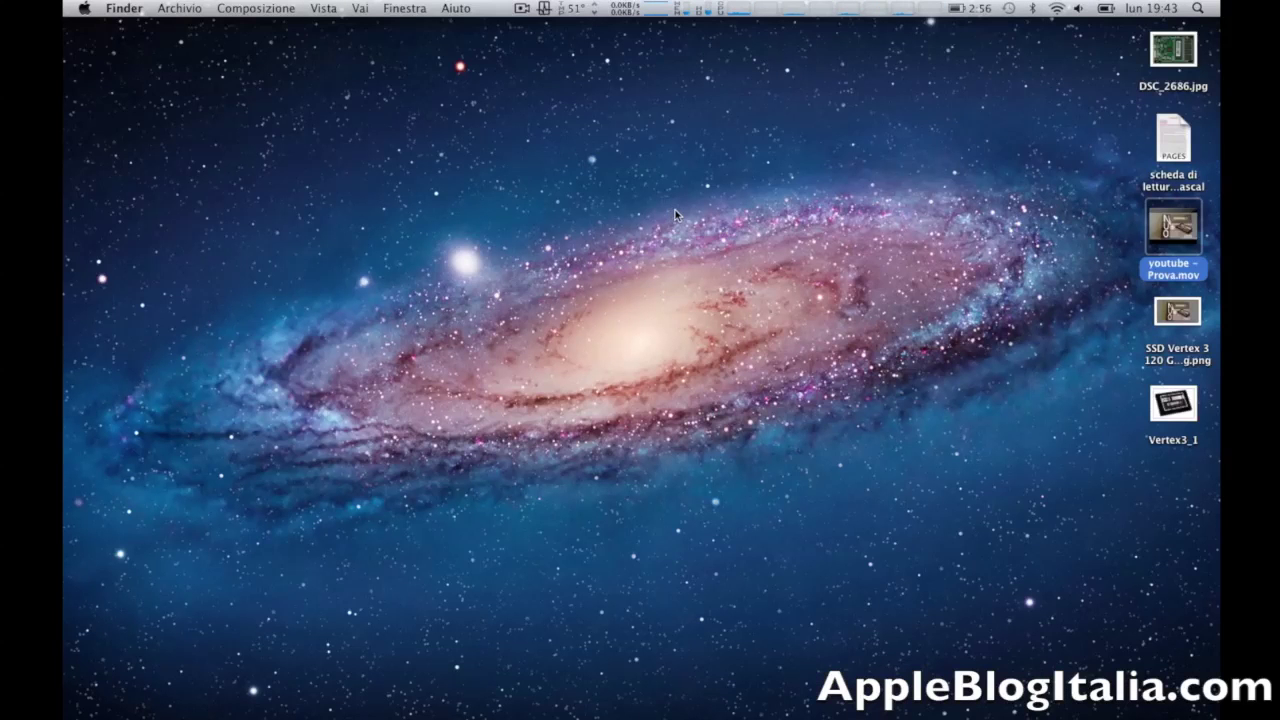
Open youtube - Prova.mov from the desktop in QuickTime Player and play it full screen.
double_click(1183, 230)
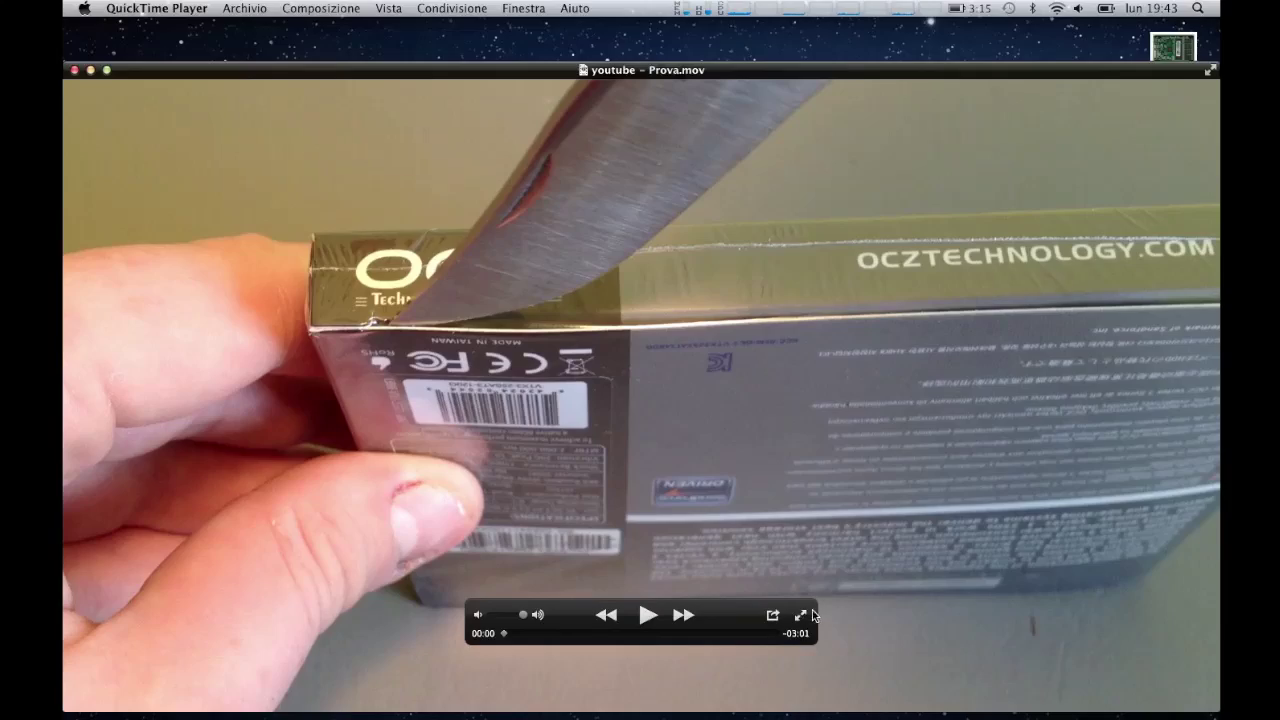
left_click(801, 615)
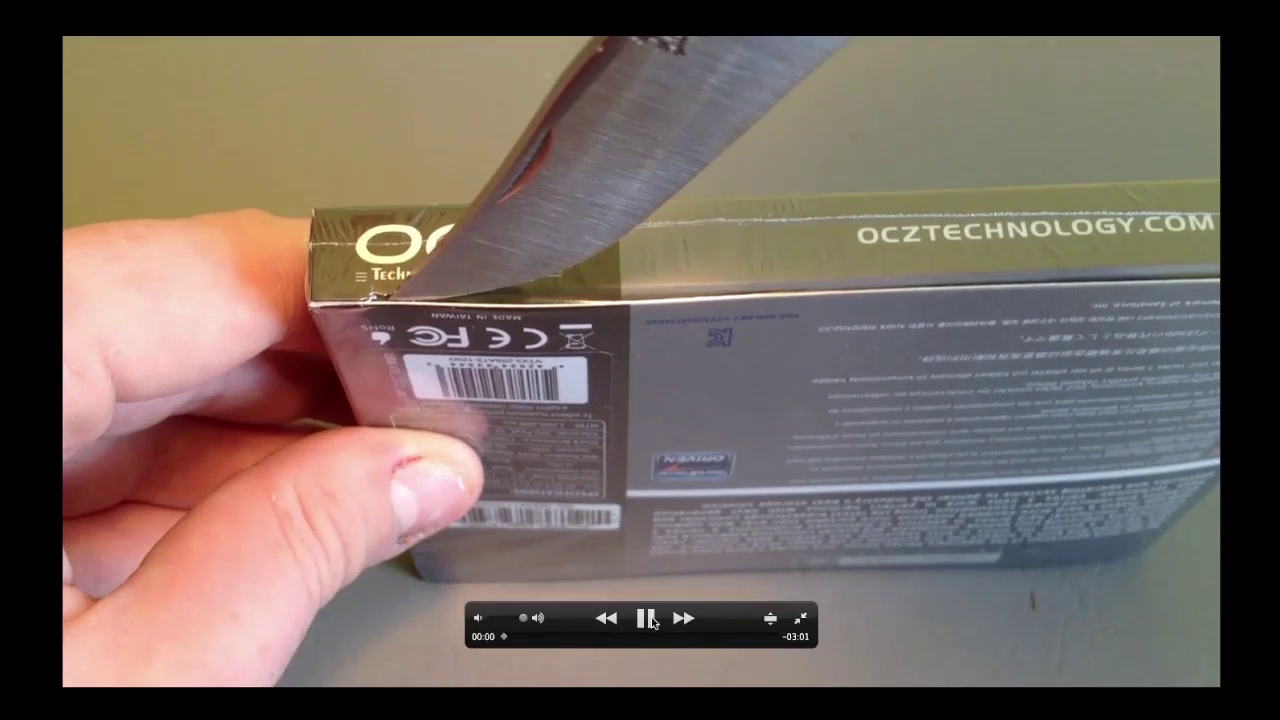